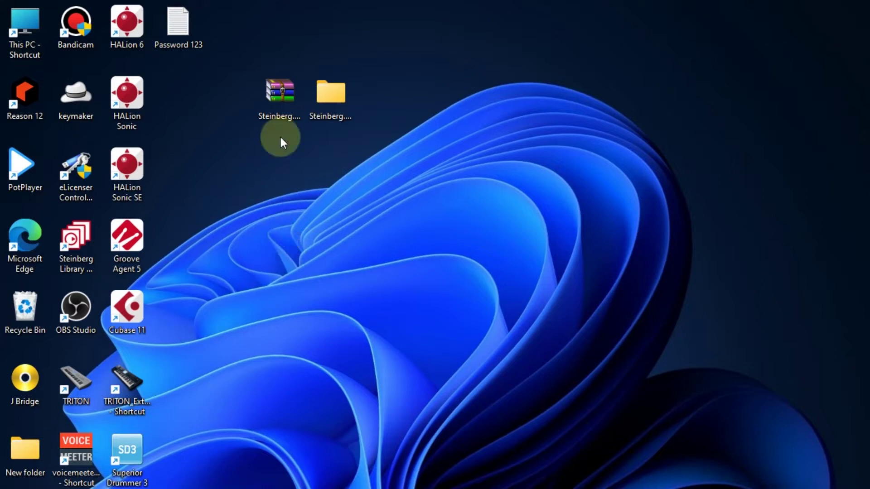
Open the extracted Steinberg Cubase 5.1 folder on the desktop and go into its inner folder of the same name
click(283, 98)
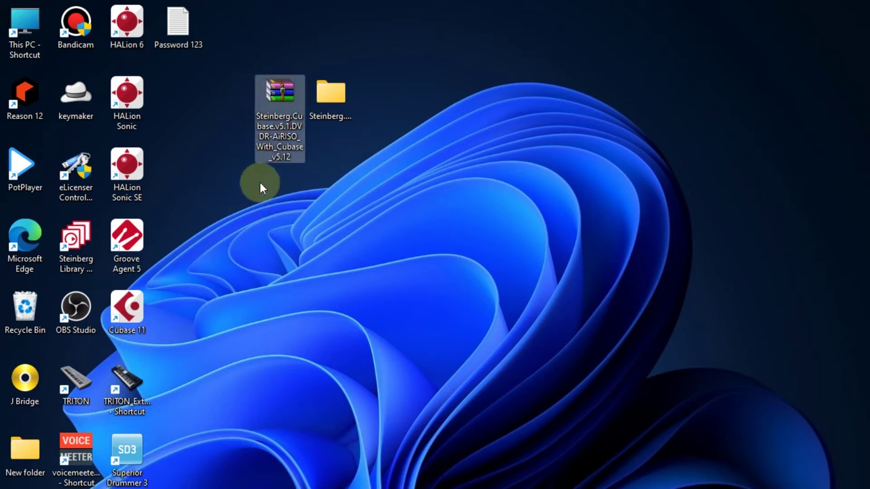
click(330, 93)
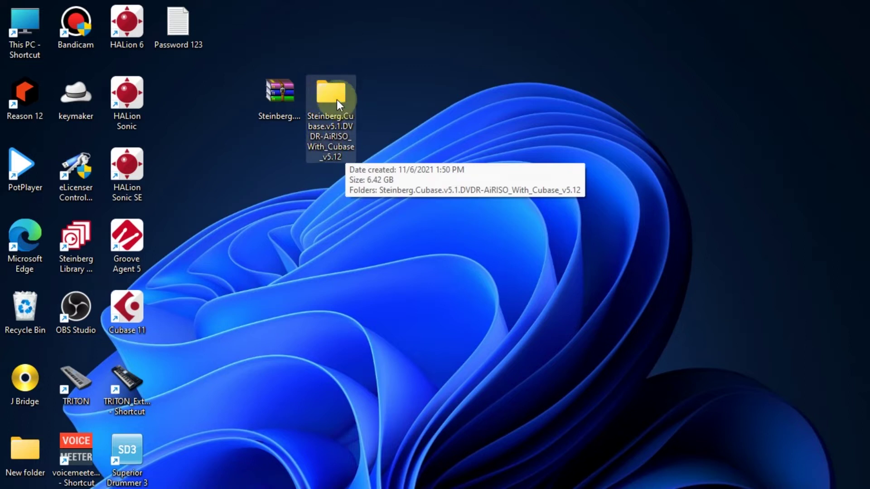
click(457, 203)
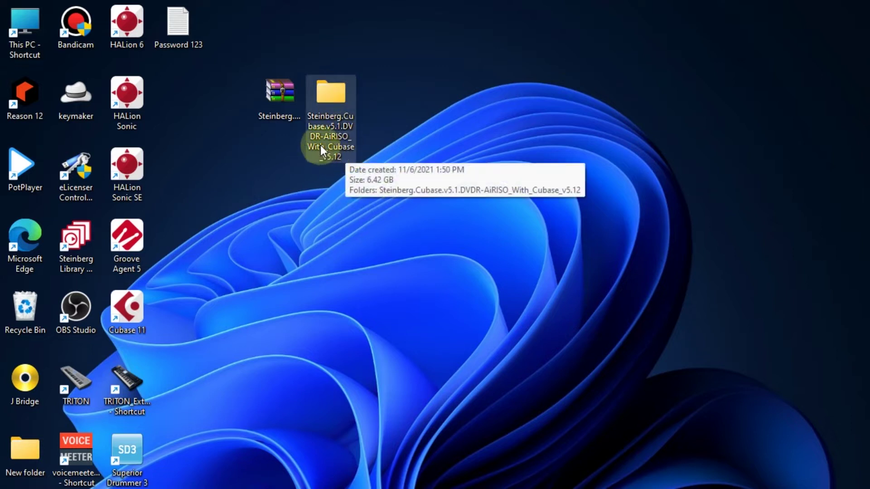
double_click(336, 100)
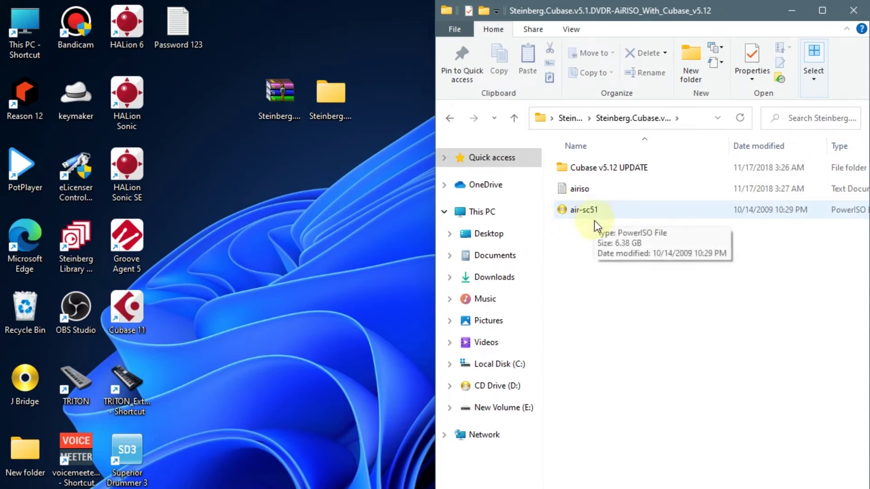
key(alt+Left)
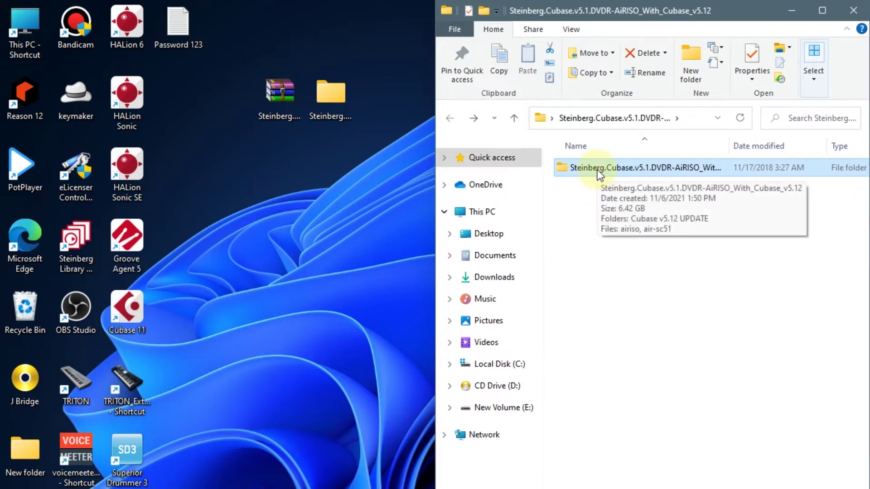
double_click(584, 172)
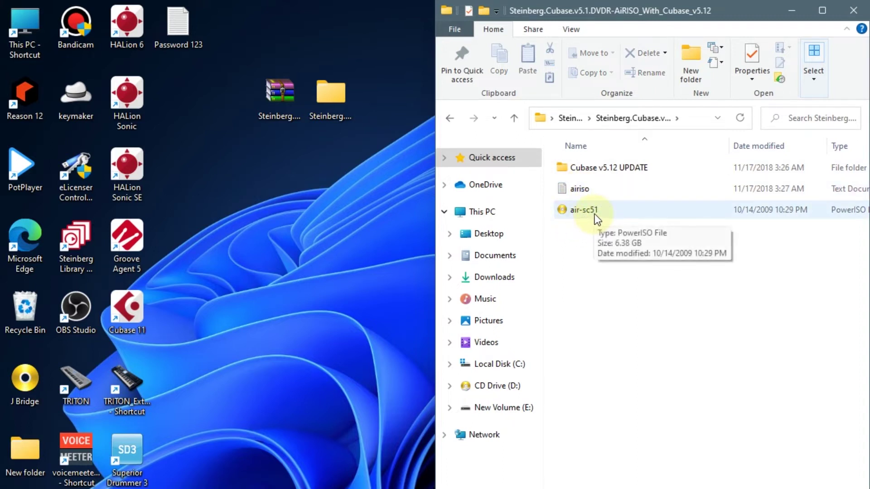
Mount the air-sc51 disc image to virtual drive D: with PowerISO
right_click(577, 214)
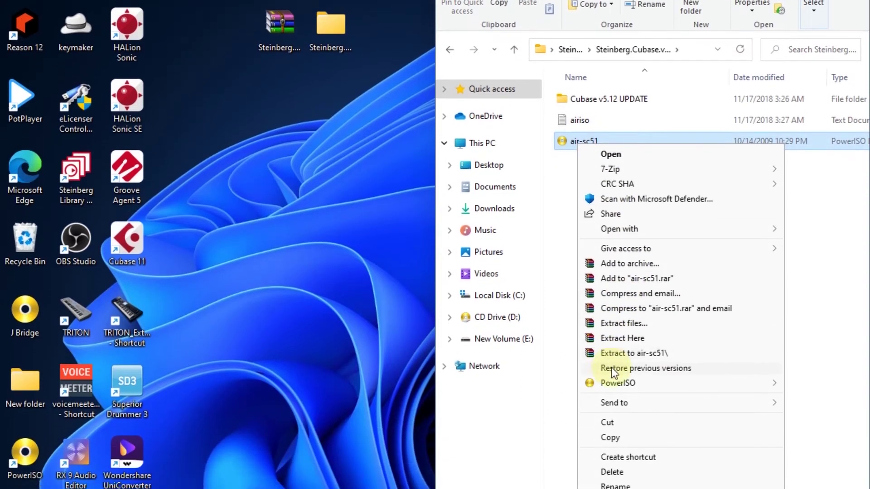
mouse_move(616, 451)
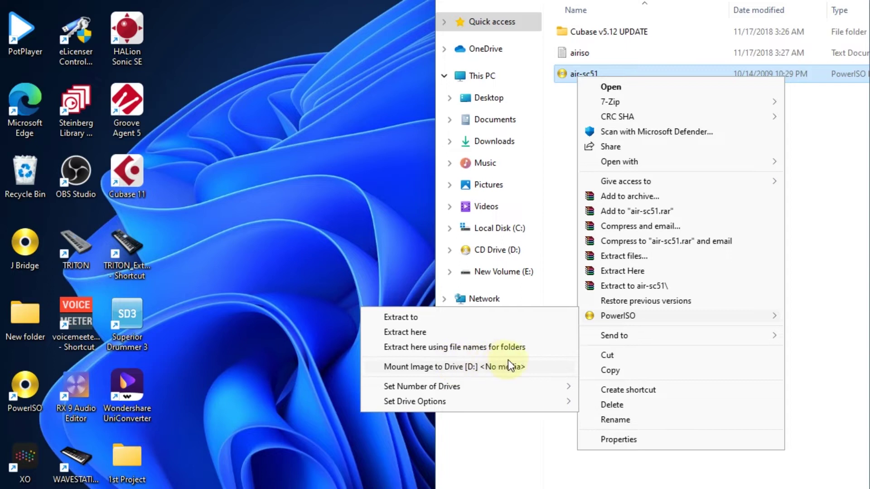
click(533, 365)
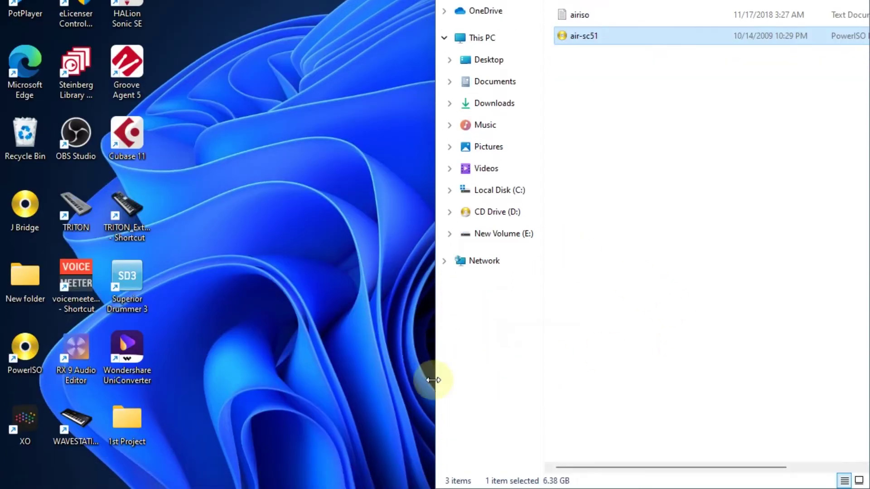
Open the mounted Cubase 5.1 disc in drive D: from This PC and maximize its window, minimizing the image folder's window
double_click(29, 26)
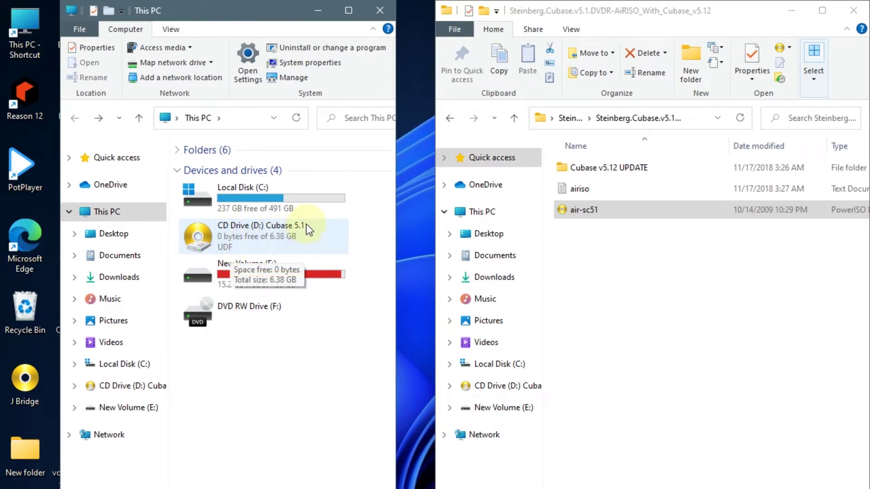
right_click(248, 234)
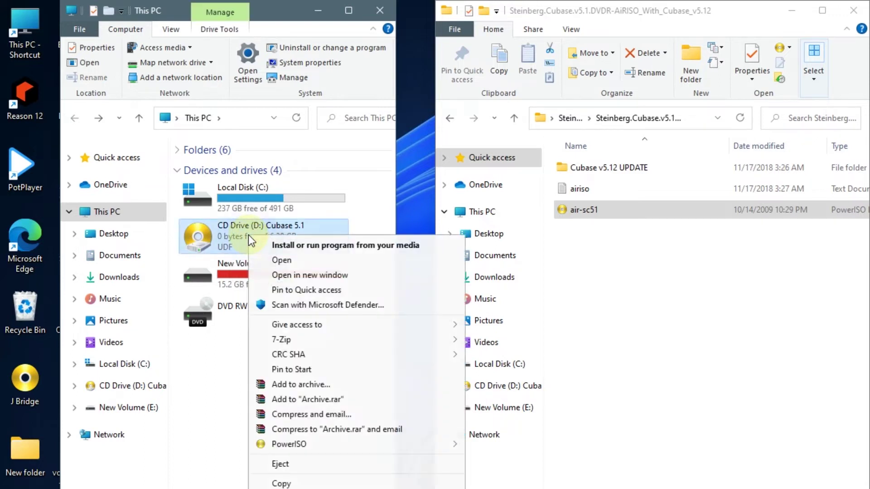
click(290, 262)
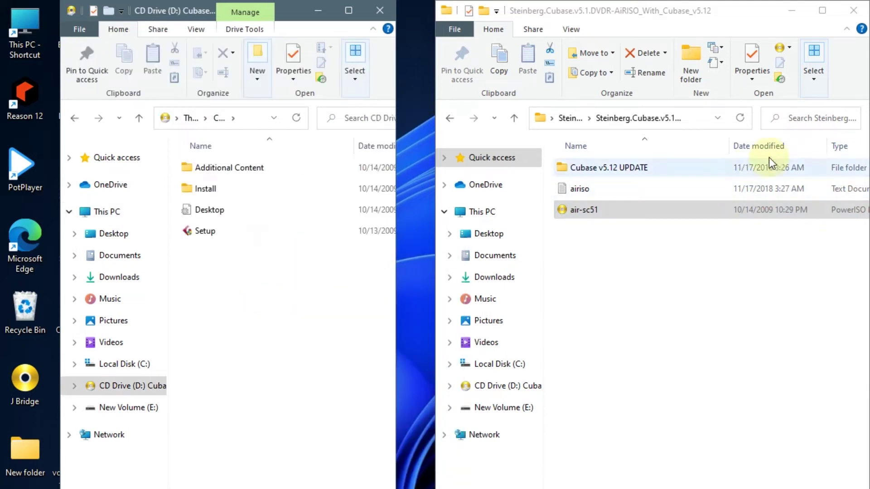
click(784, 10)
drag(292, 14, 626, 1)
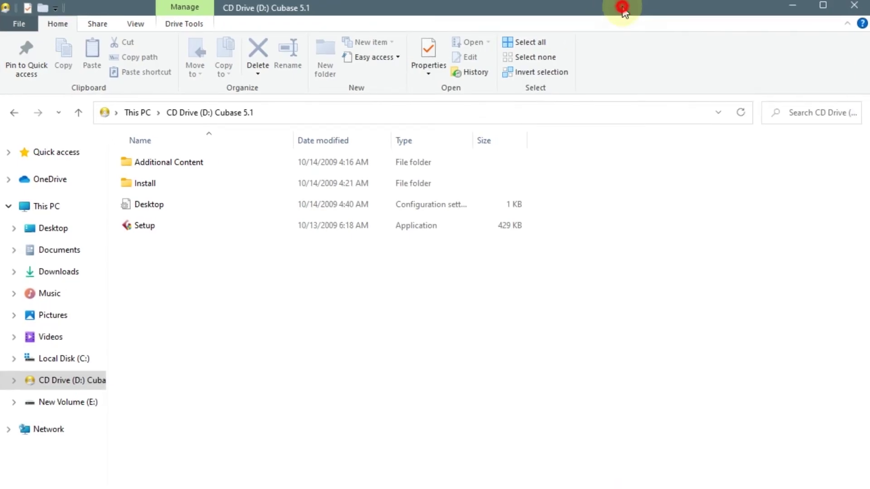
double_click(623, 11)
mouse_move(177, 9)
mouse_down()
mouse_move(342, 28)
mouse_move(561, 2)
mouse_up()
click(163, 300)
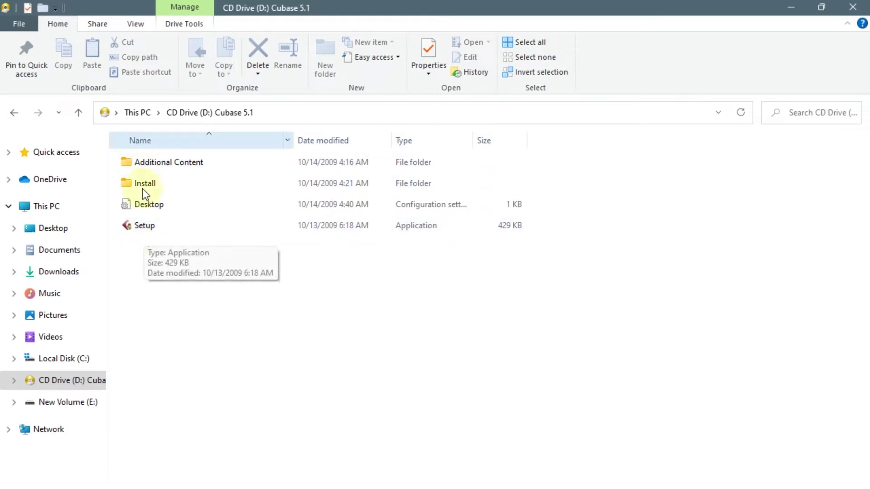
Run the Setup application on the Cubase 5.1 disc as administrator and minimize the disc's window
right_click(144, 226)
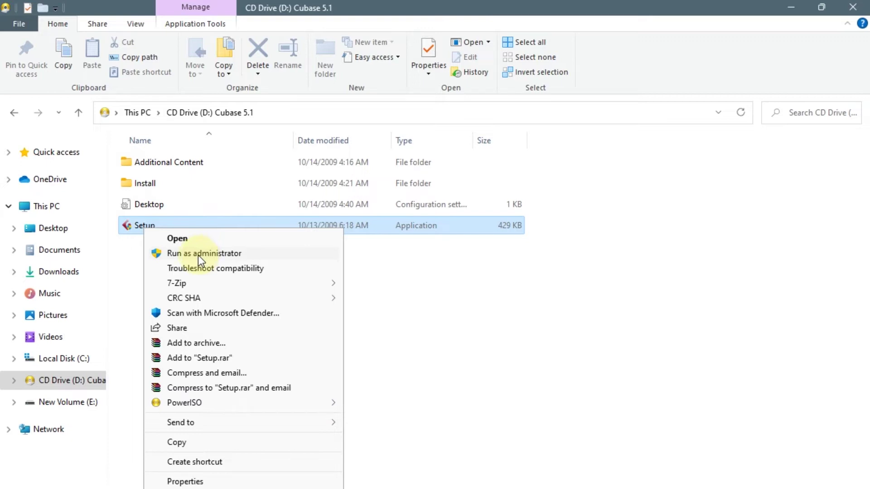
click(197, 255)
click(790, 8)
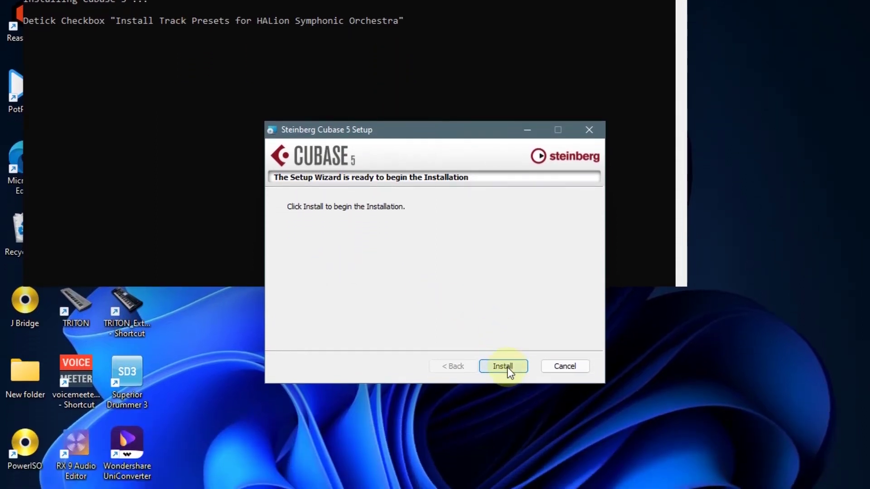
Install Cubase 5, accepting the license agreement and keeping the default options and install location, and finish its setup wizard
click(507, 368)
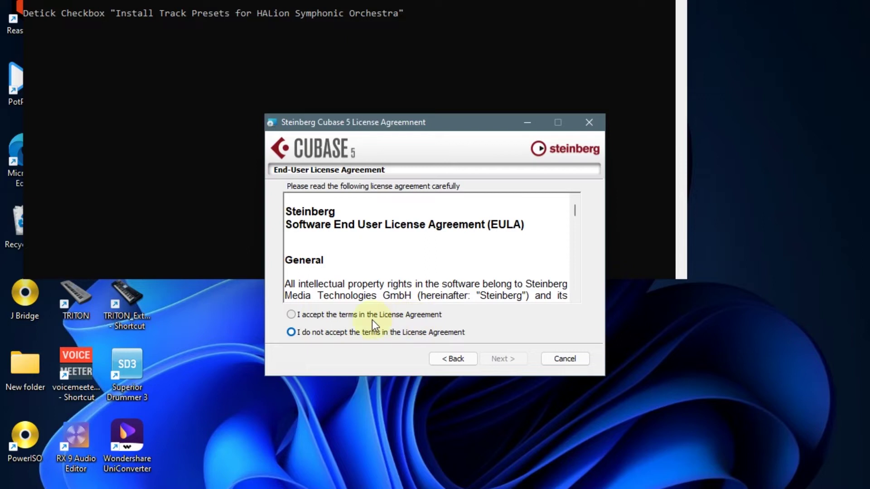
click(302, 314)
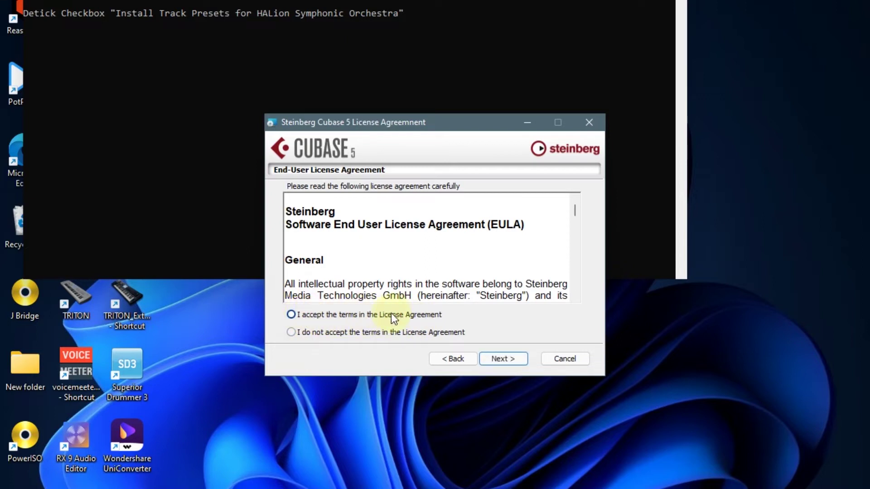
click(502, 361)
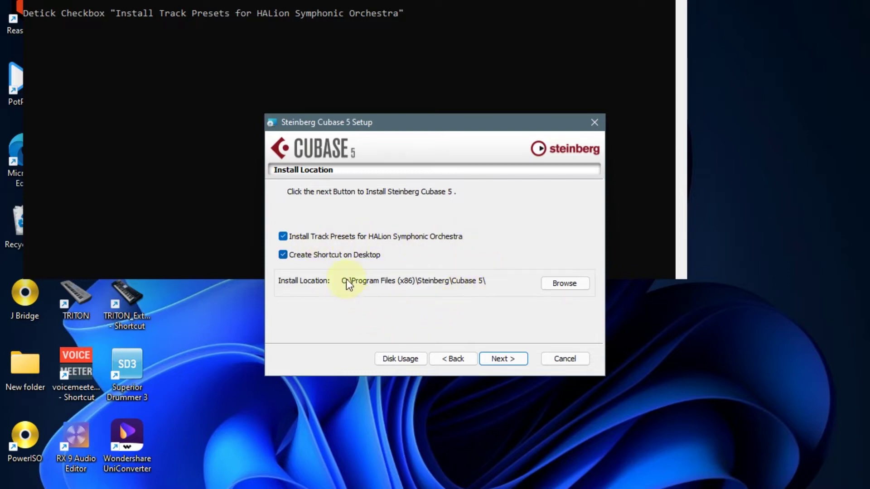
click(499, 360)
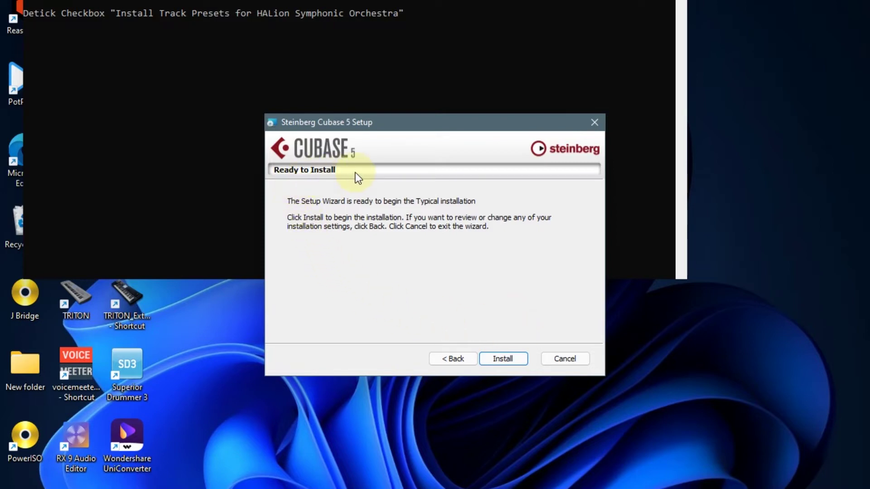
click(501, 359)
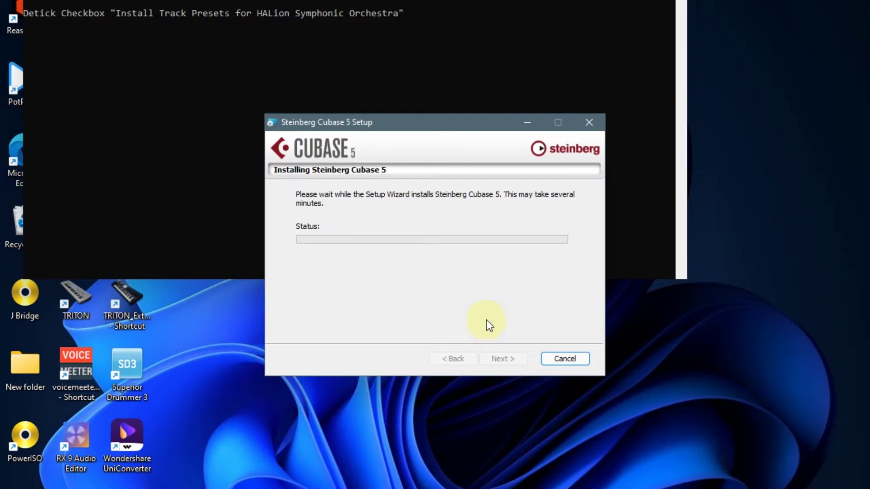
click(419, 270)
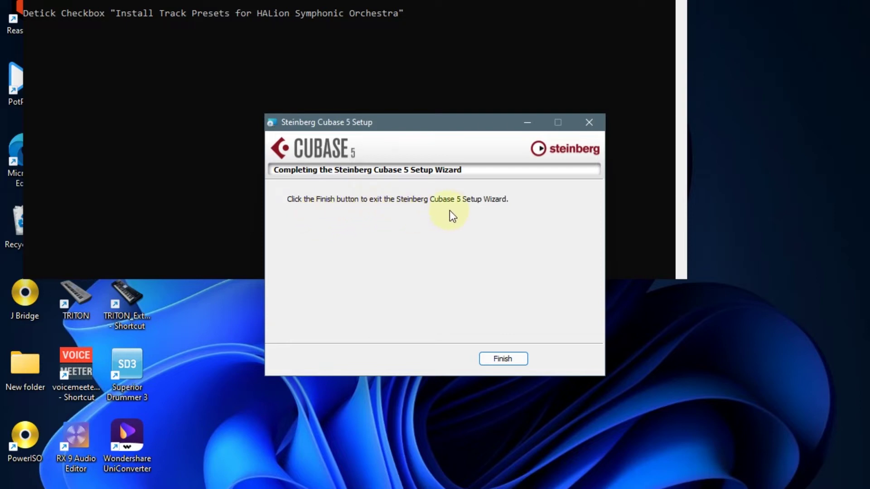
click(506, 358)
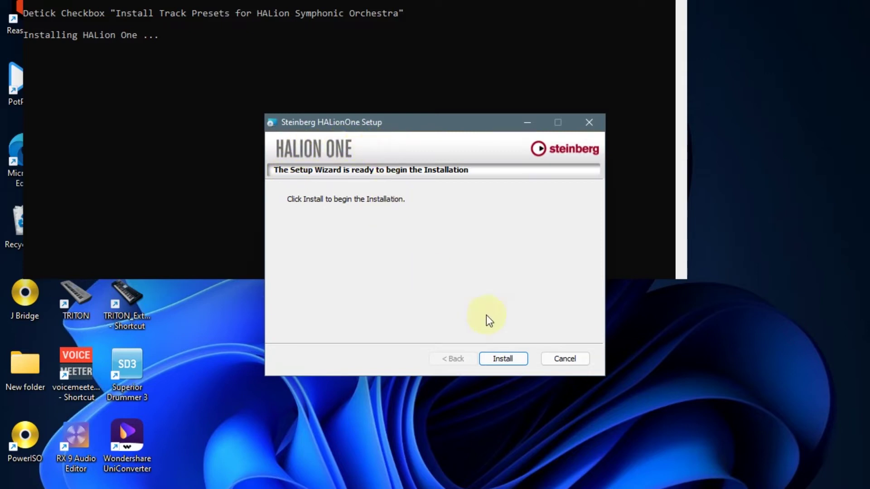
Install HALionOne, accepting the license agreement and keeping the default SoundBanks location, and finish its setup wizard
click(502, 361)
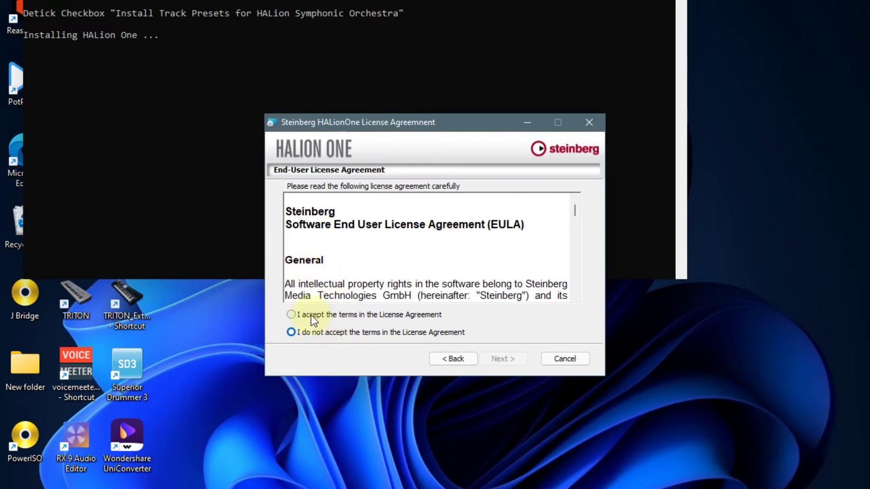
click(295, 313)
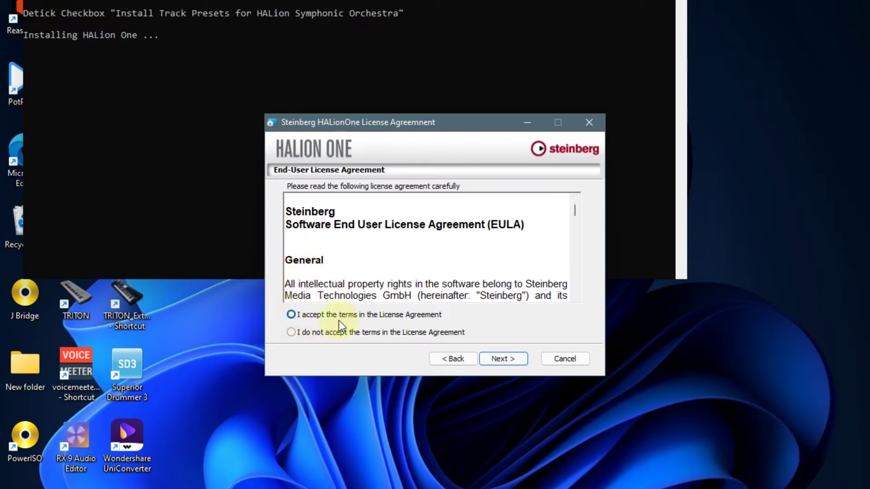
click(504, 357)
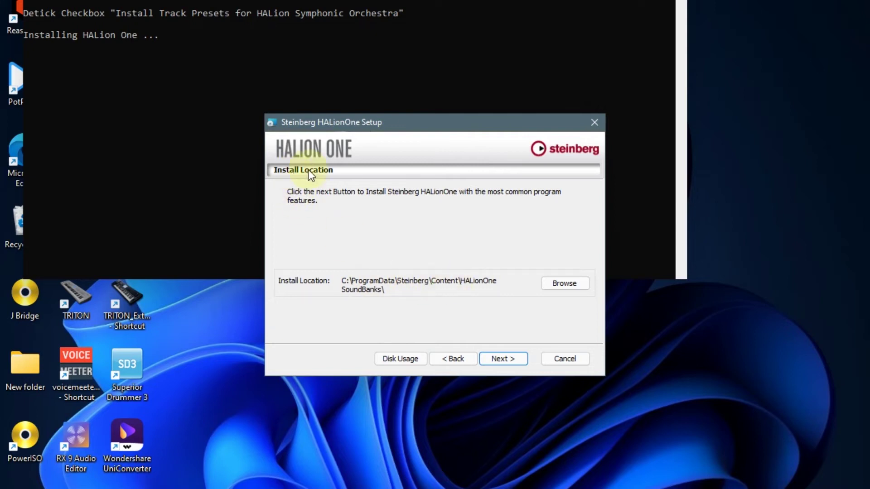
click(510, 360)
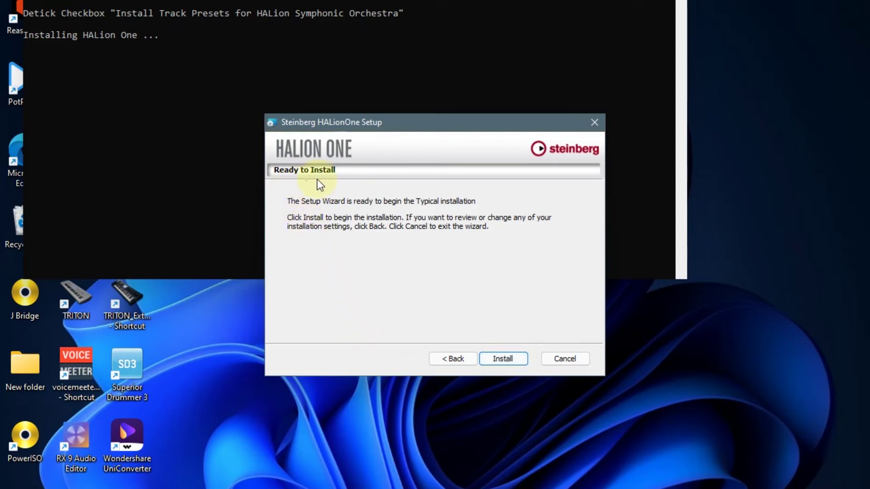
click(499, 357)
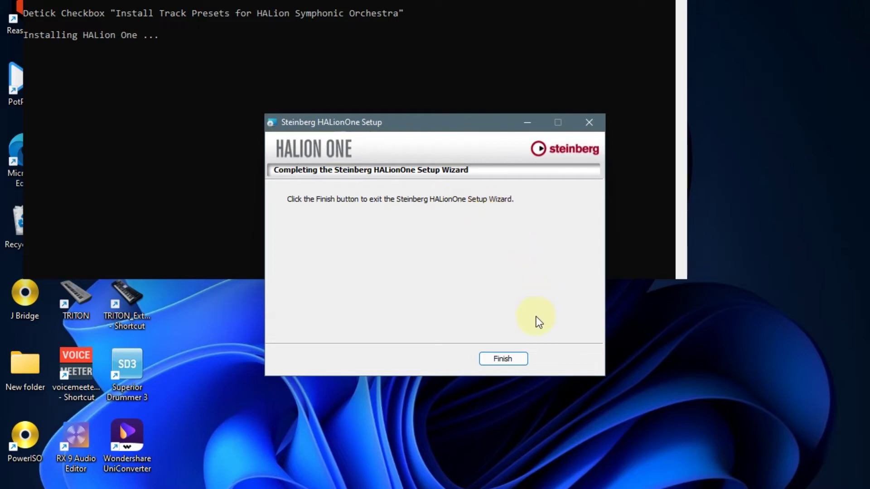
click(509, 358)
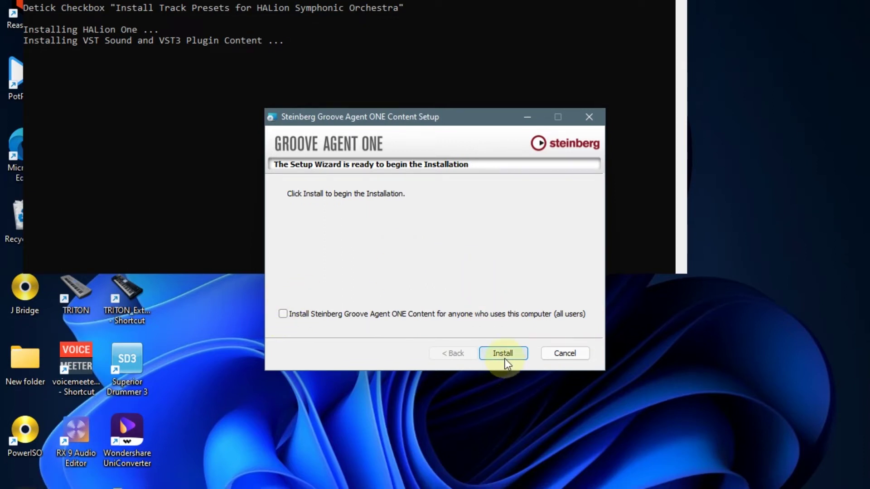
Install the Groove Agent ONE Content without the all-users option, accepting the license and keeping the default location, and finish the wizard
click(505, 357)
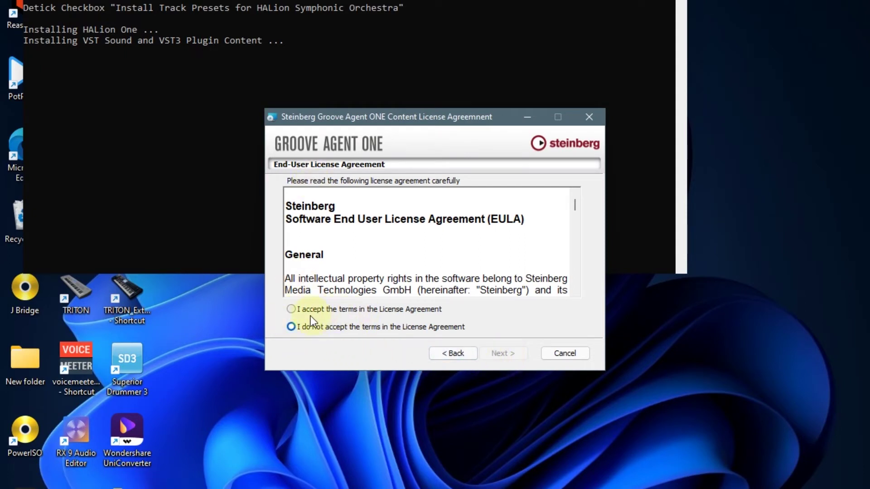
click(294, 310)
click(502, 355)
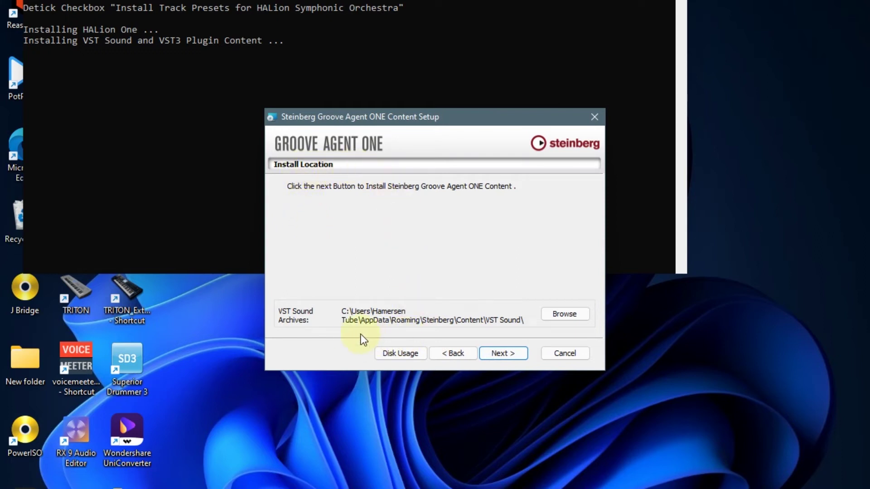
click(499, 355)
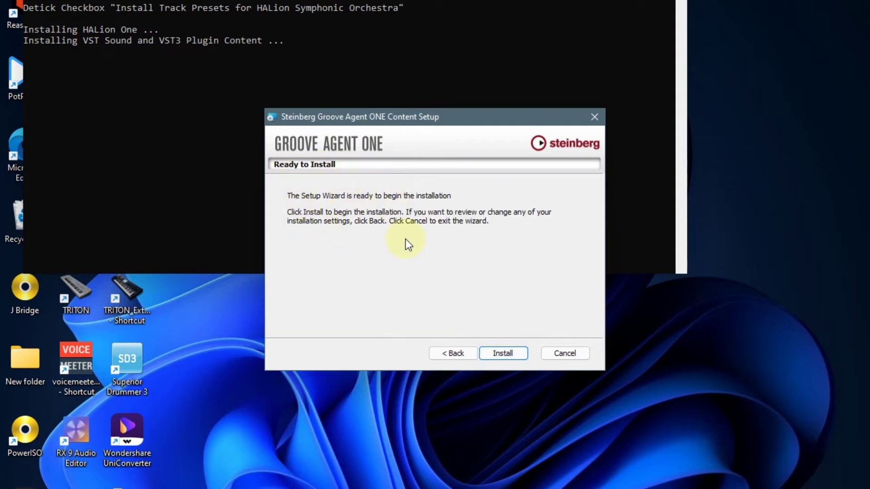
click(501, 353)
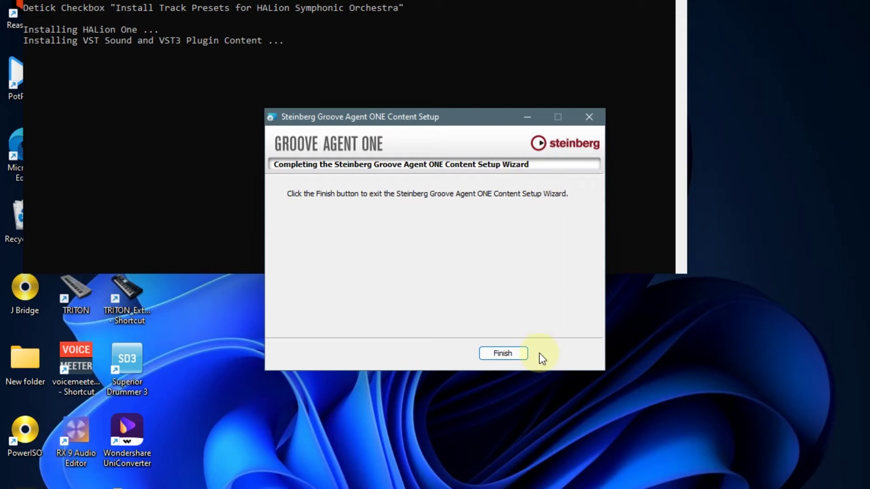
click(504, 351)
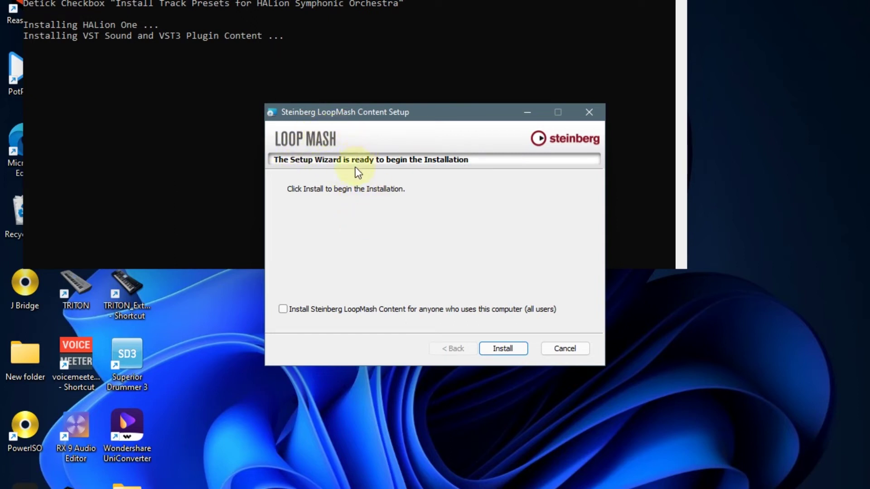
Install the LoopMash Content without the all-users option, accepting the license and keeping the default VST Sound location, and finish the wizard
click(501, 351)
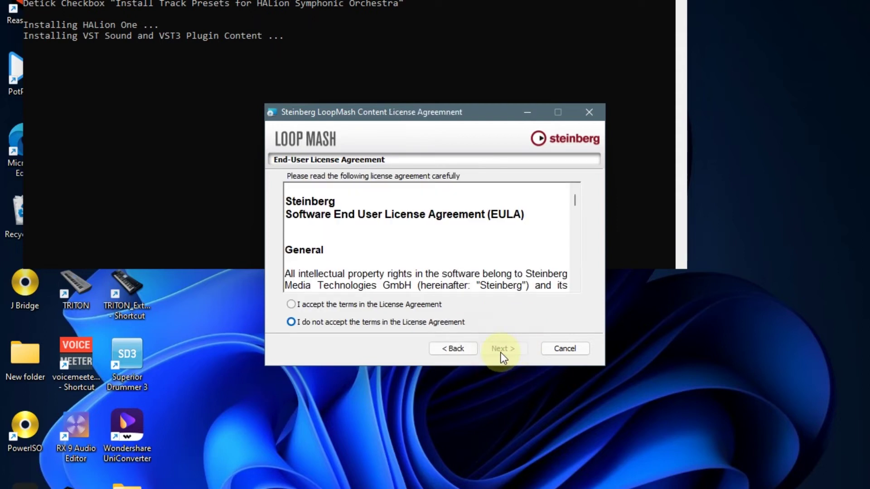
click(294, 305)
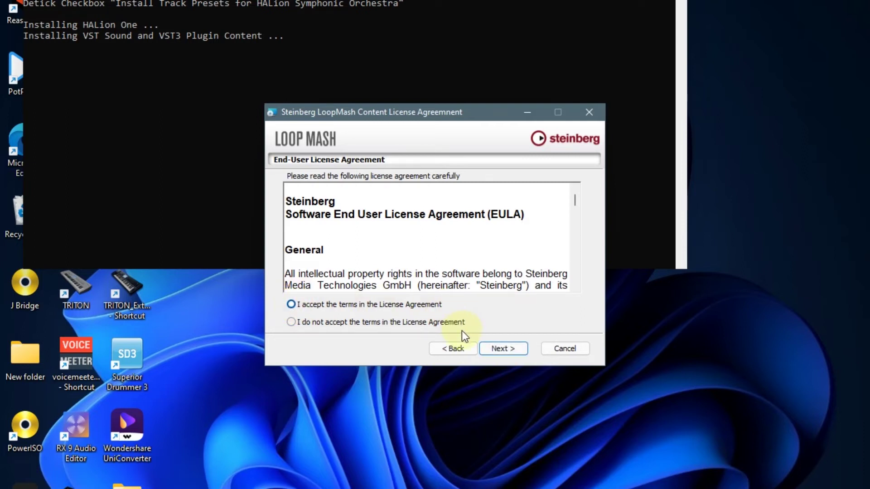
click(501, 348)
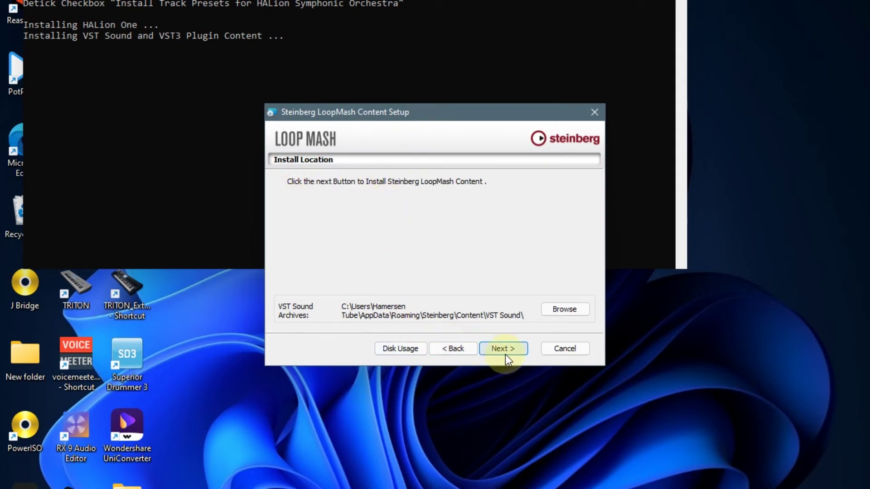
click(501, 349)
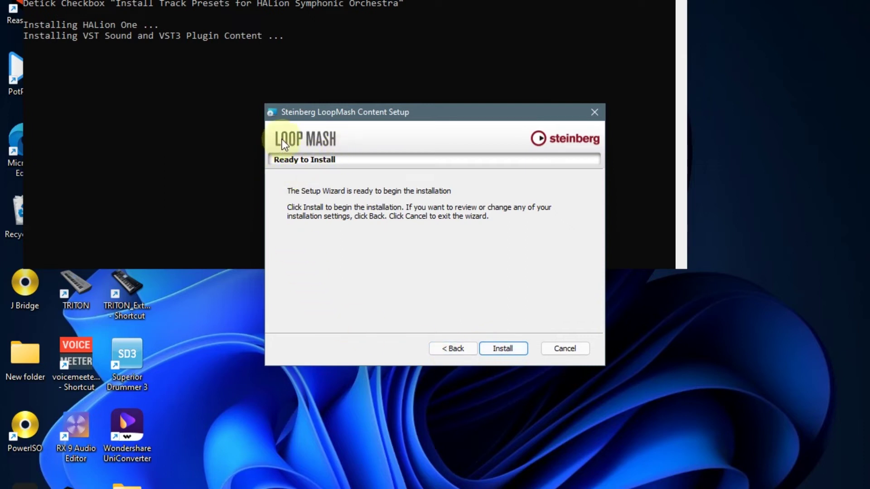
click(503, 350)
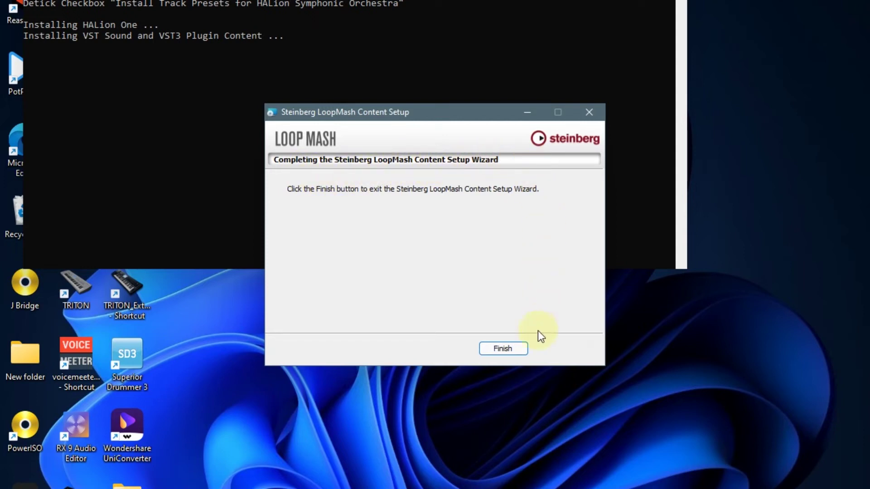
click(504, 348)
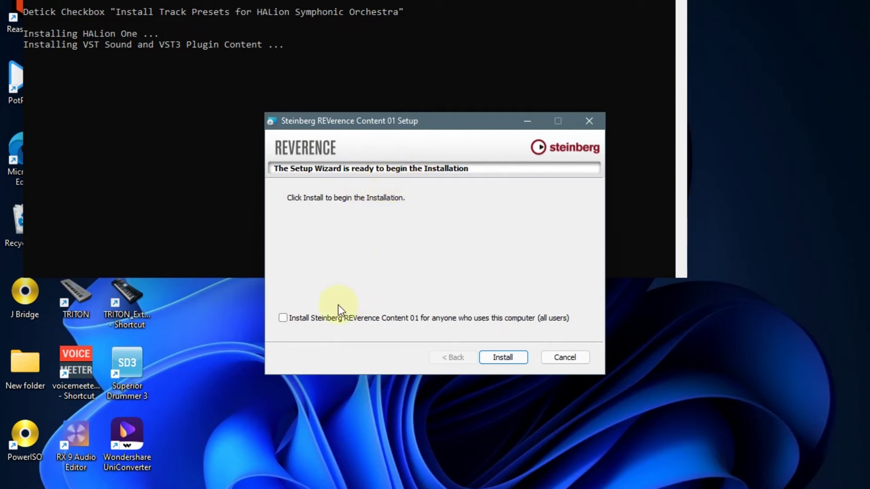
Install REVerence Content 01 without the all-users option, accepting the license and keeping the default VST Sound location, and finish the wizard
click(502, 357)
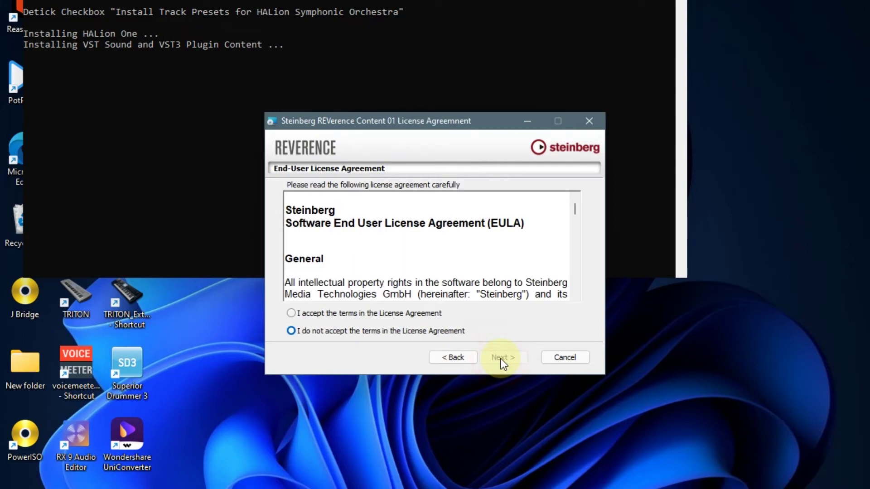
click(290, 313)
click(501, 357)
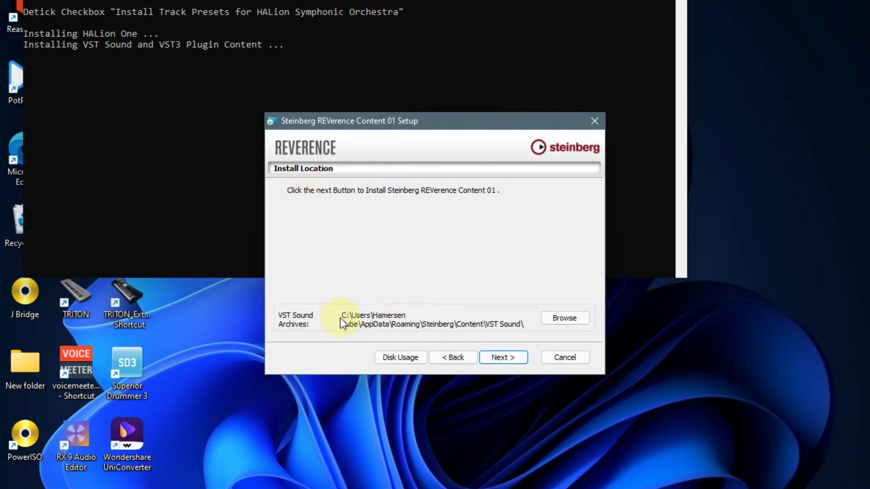
click(503, 358)
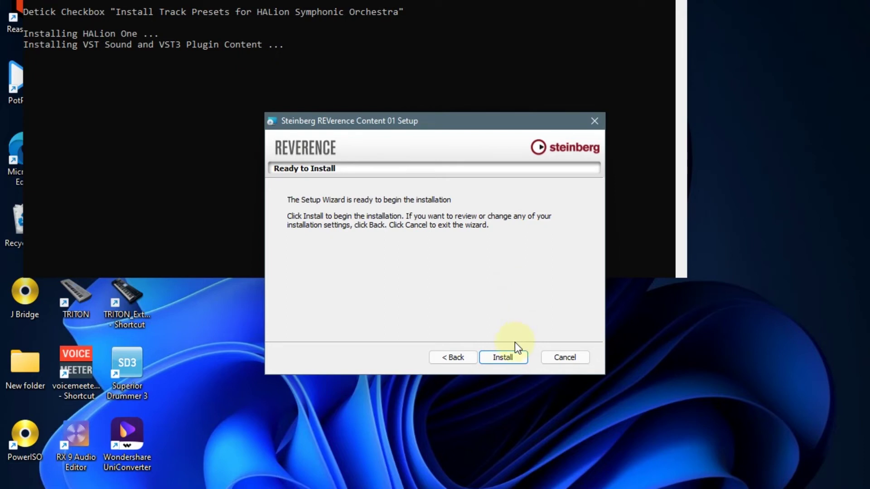
click(496, 359)
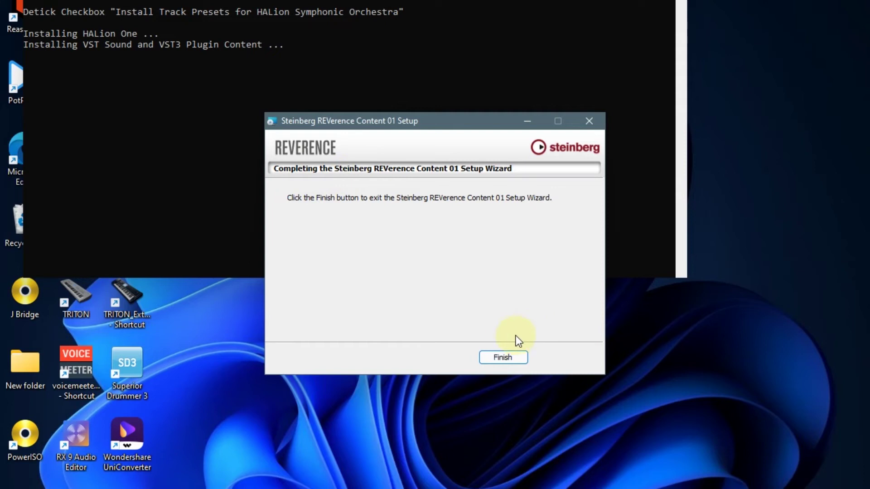
click(500, 357)
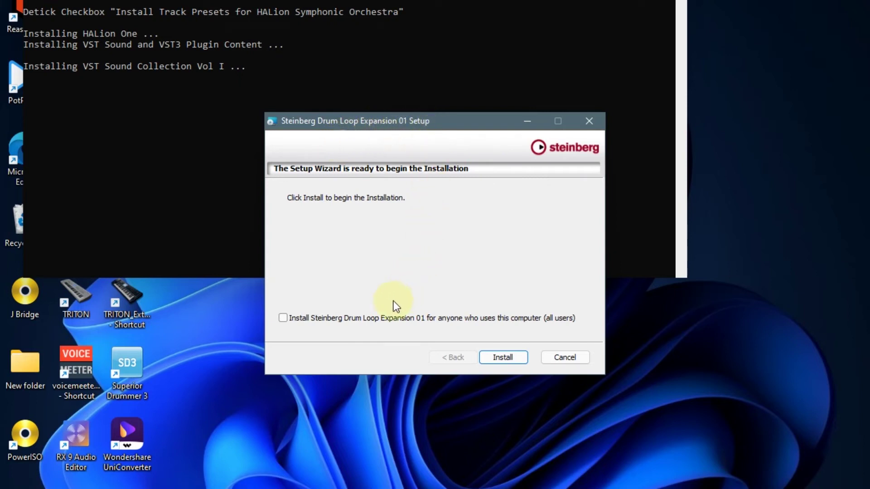
Install Drum Loop Expansion 01 without the all-users option, accepting the license and keeping the default VST Sound location, and finish the wizard
click(500, 357)
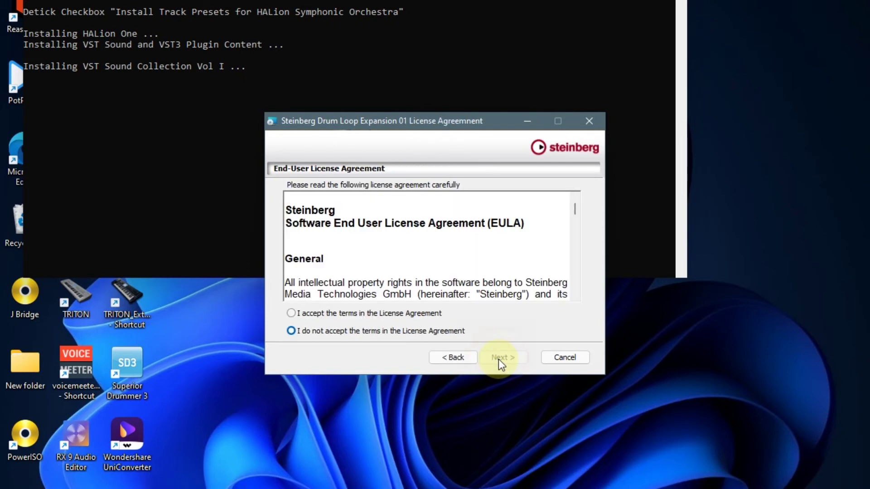
click(308, 313)
click(500, 359)
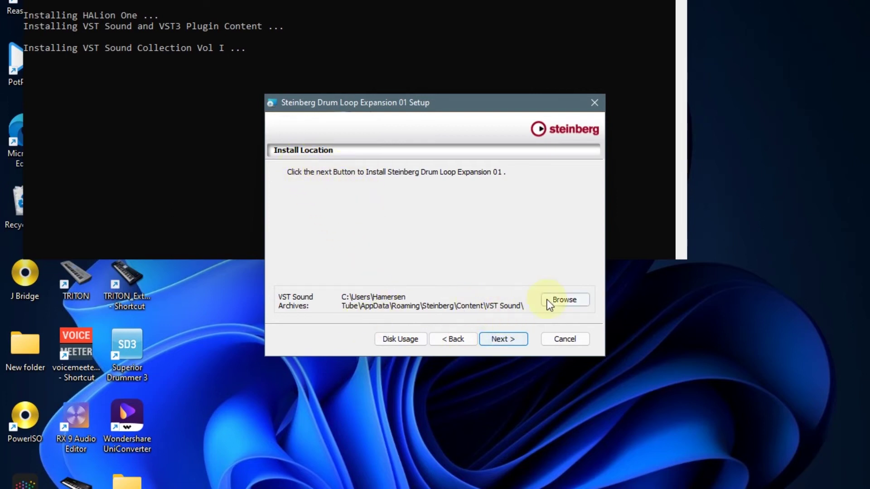
click(501, 343)
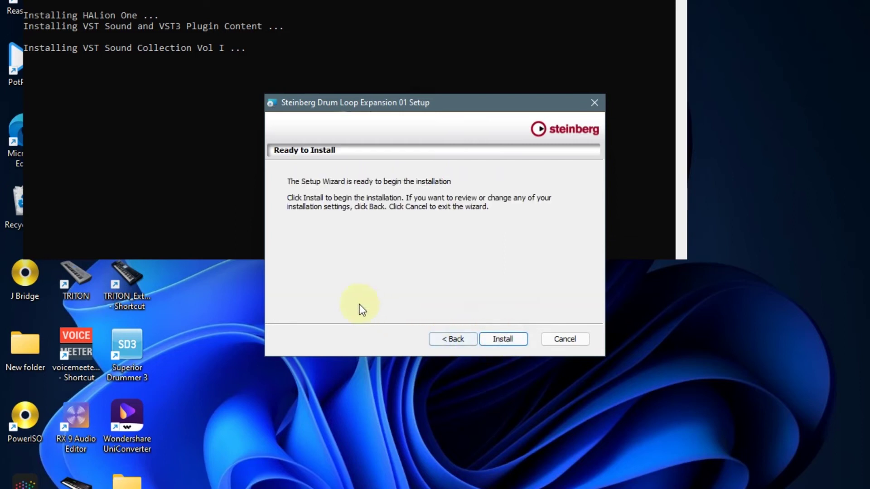
click(503, 343)
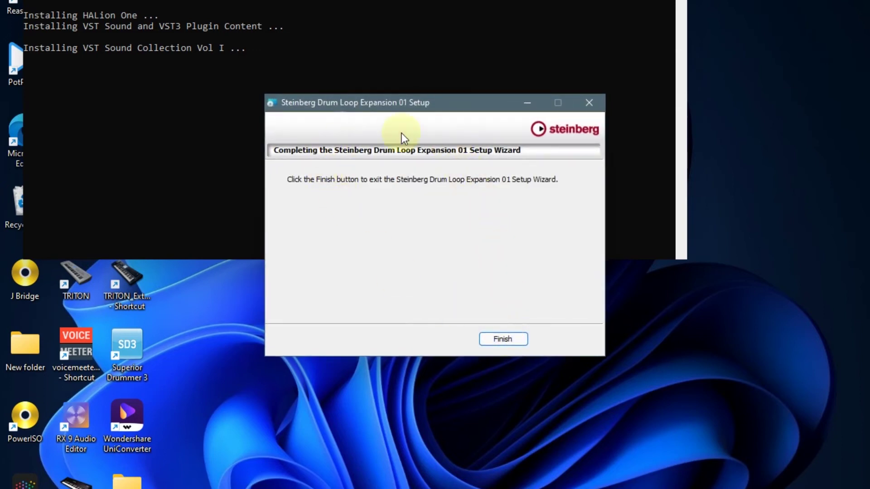
click(502, 342)
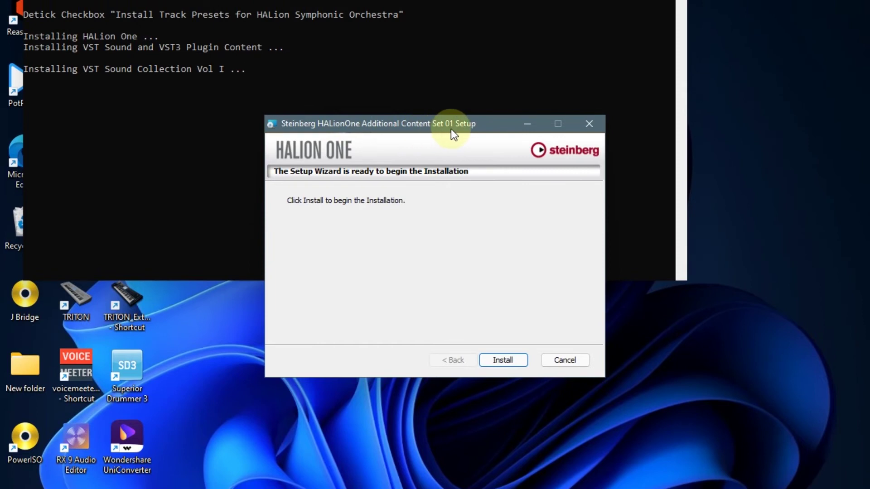
Install HALionOne Additional Content Set 01, accepting the license and keeping the default SoundBanks location, and finish its setup wizard
click(503, 360)
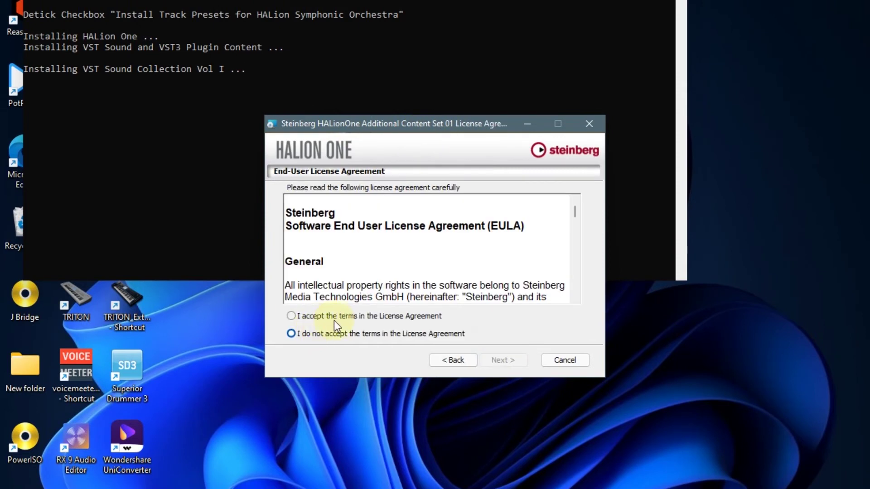
click(293, 316)
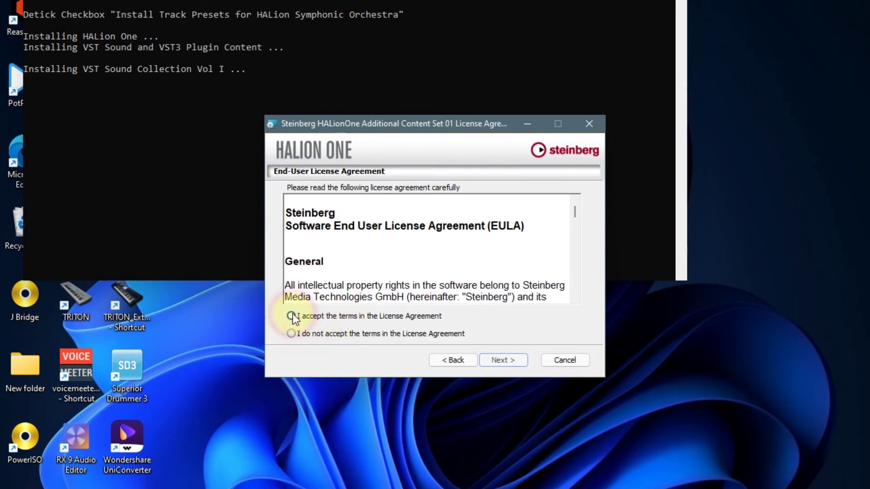
click(493, 361)
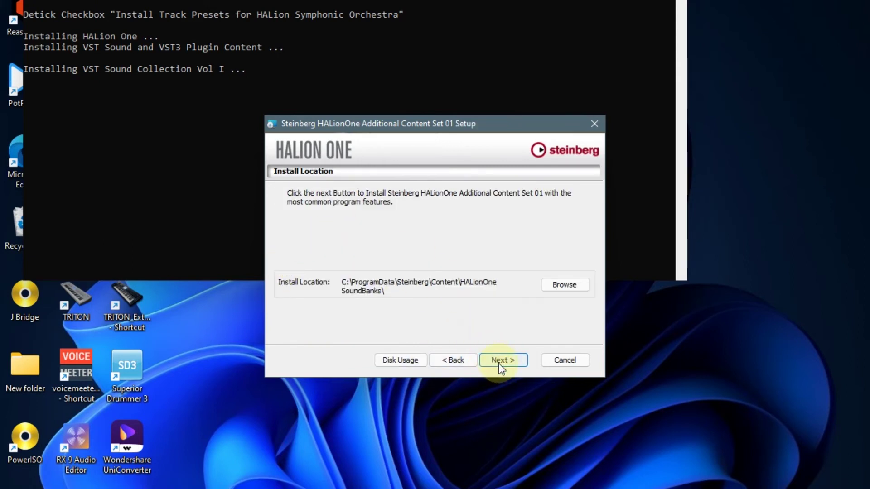
click(496, 359)
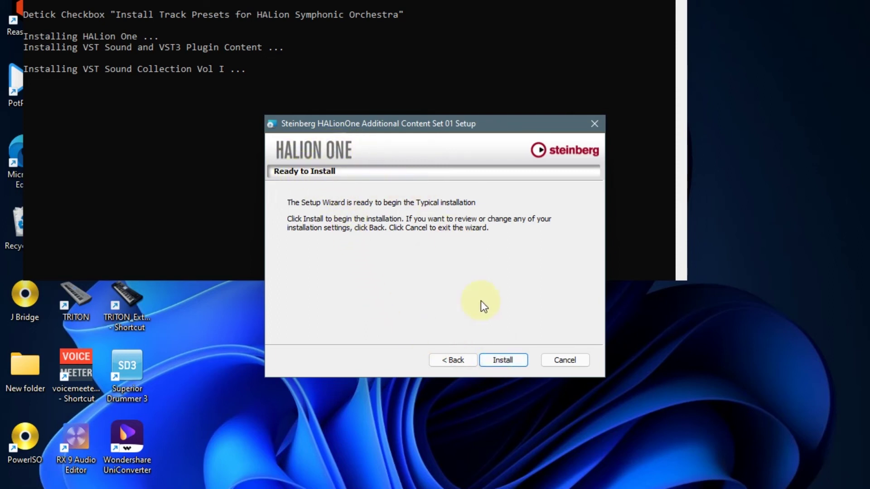
click(503, 360)
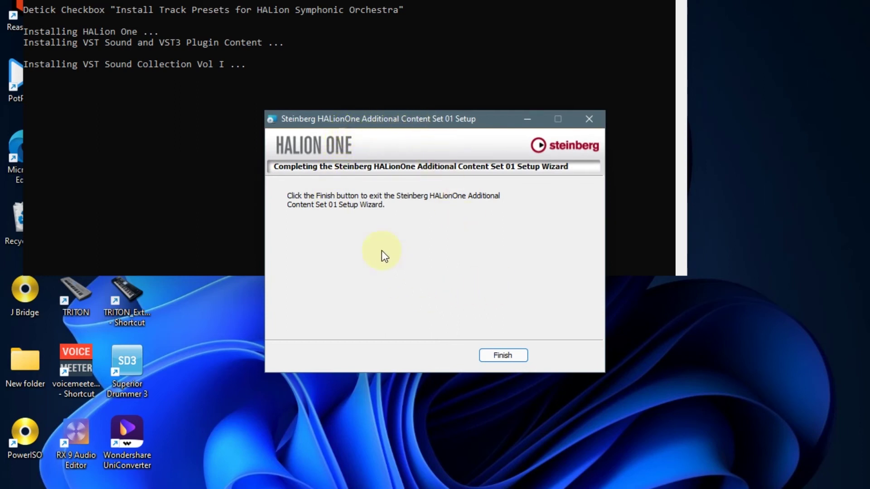
click(499, 355)
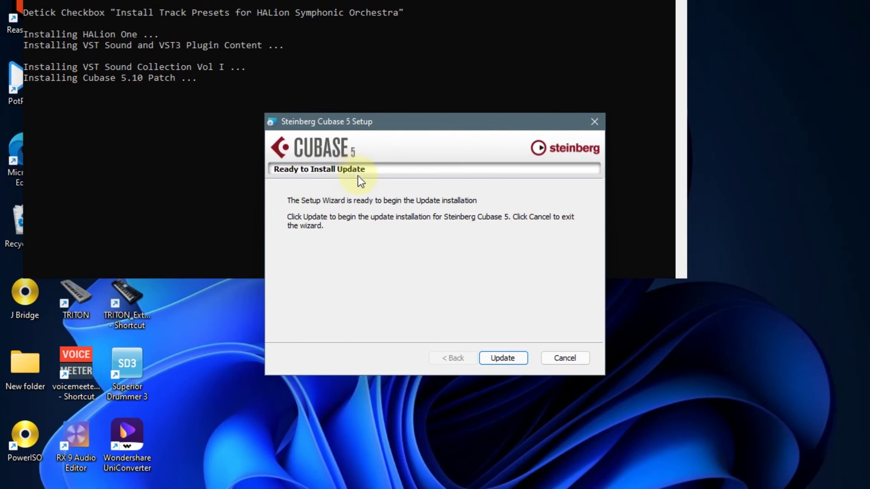
Run the Cubase 5 update and the Cubase v5.1 Dongle Emulator installation, finishing both setup wizards
click(503, 358)
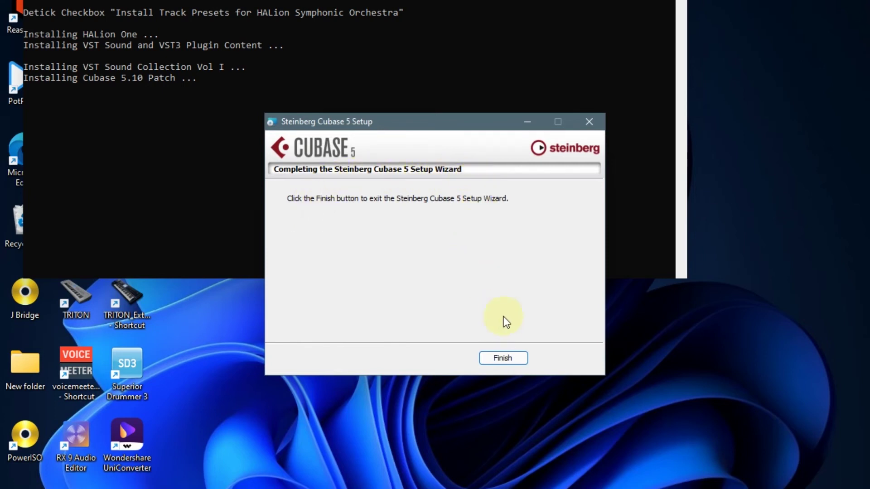
click(509, 359)
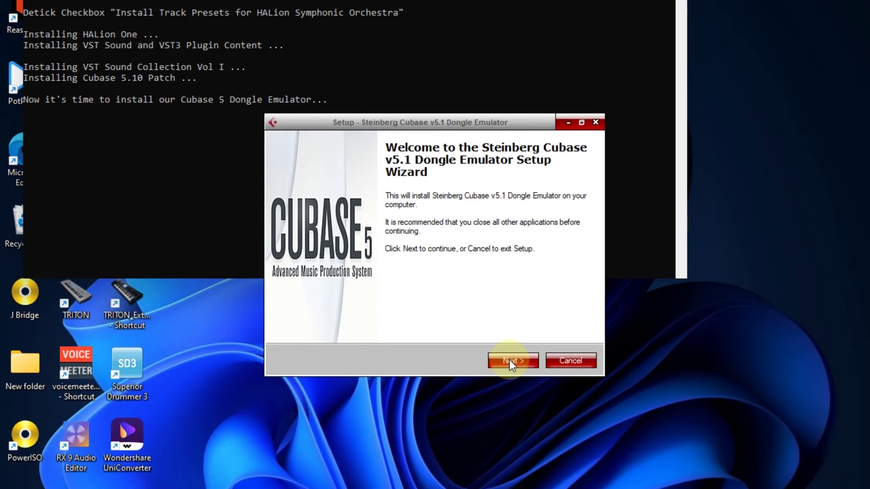
click(550, 312)
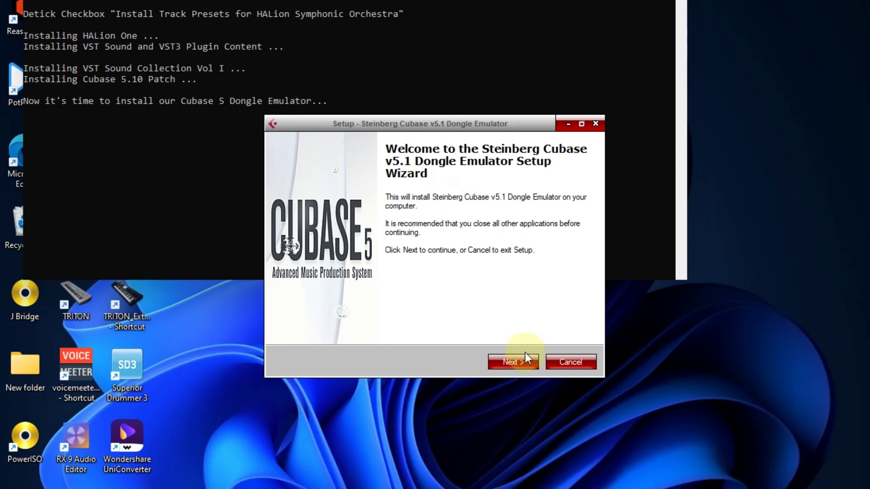
click(512, 361)
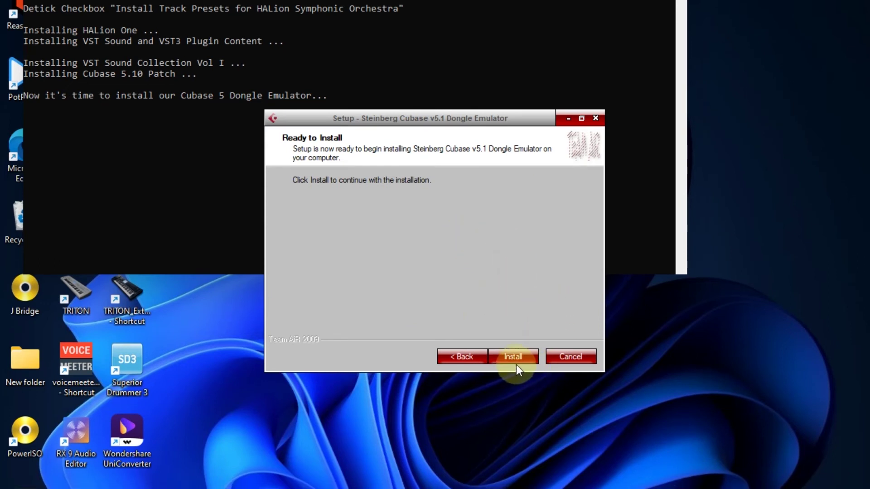
click(510, 358)
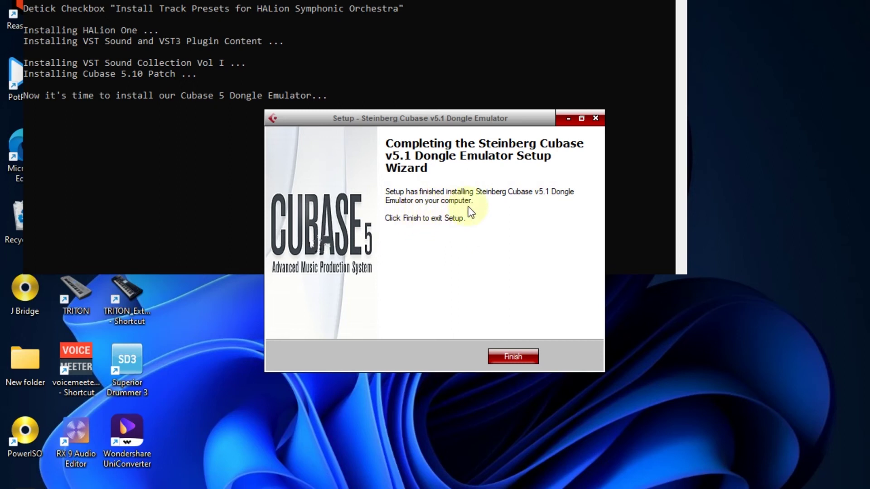
click(513, 356)
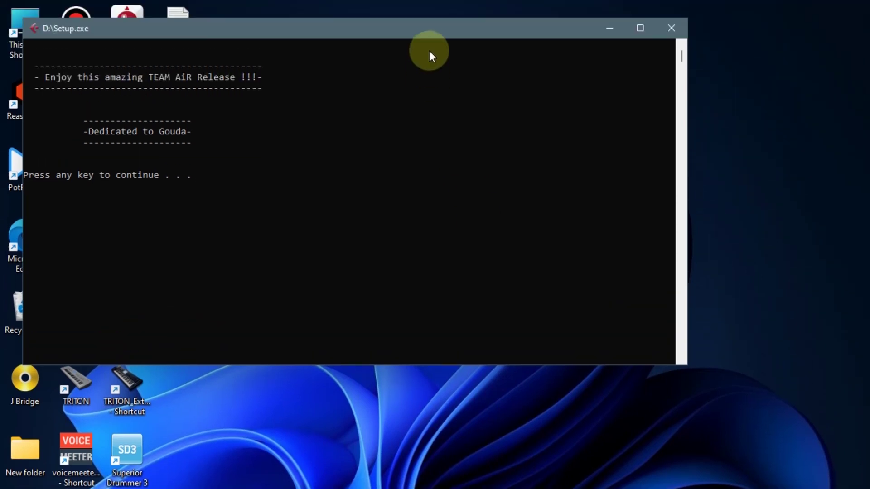
Move the Setup.exe console window clear of the desktop icons and continue past its final prompt to close it
drag(434, 31, 556, 81)
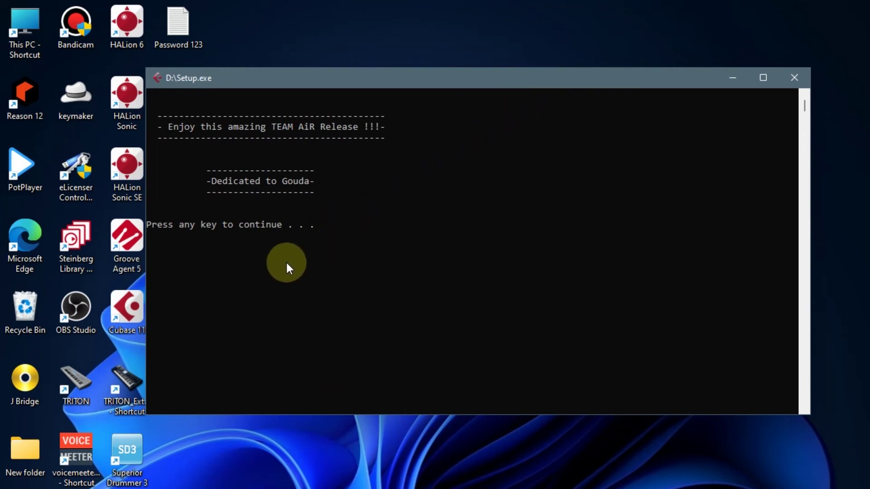
click(323, 227)
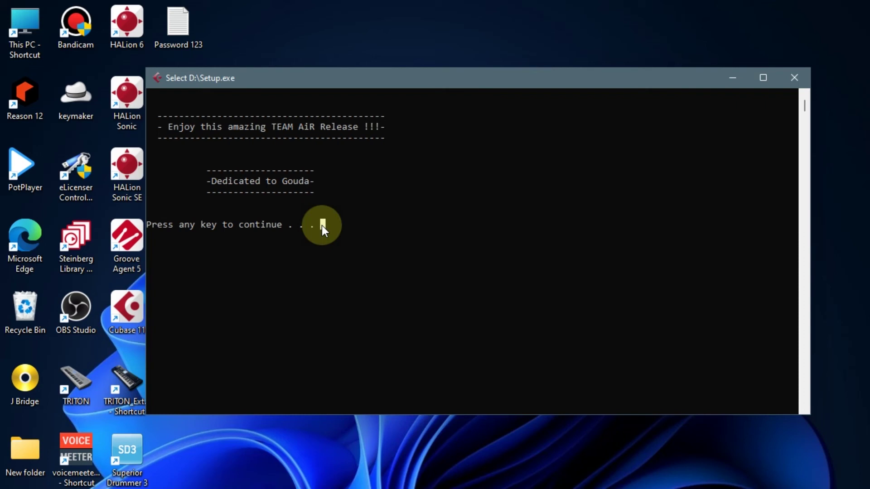
key(Return)
key(Return)
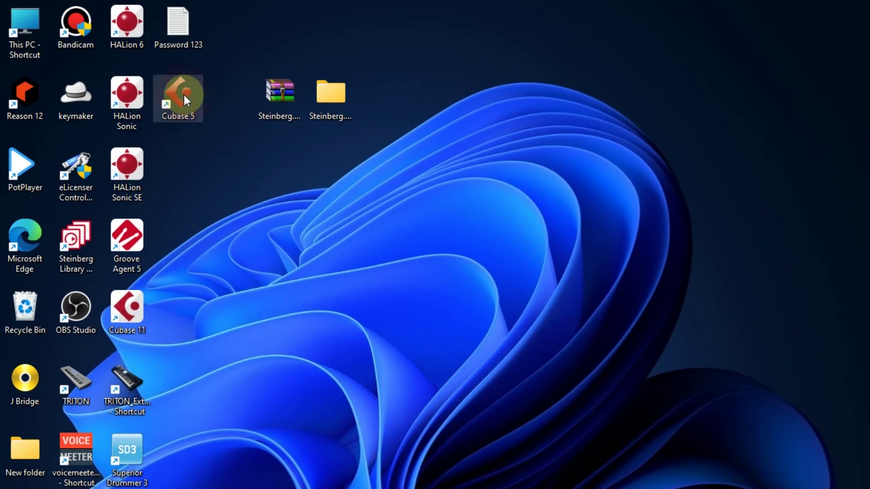
Launch Cubase 5 from its desktop shortcut and create a project from the Empty template in the default location
drag(184, 95, 172, 146)
click(183, 158)
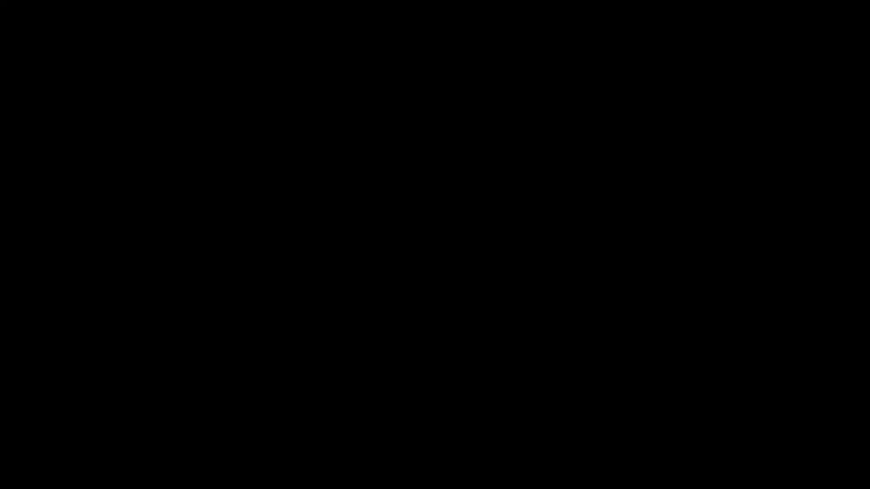
click(182, 91)
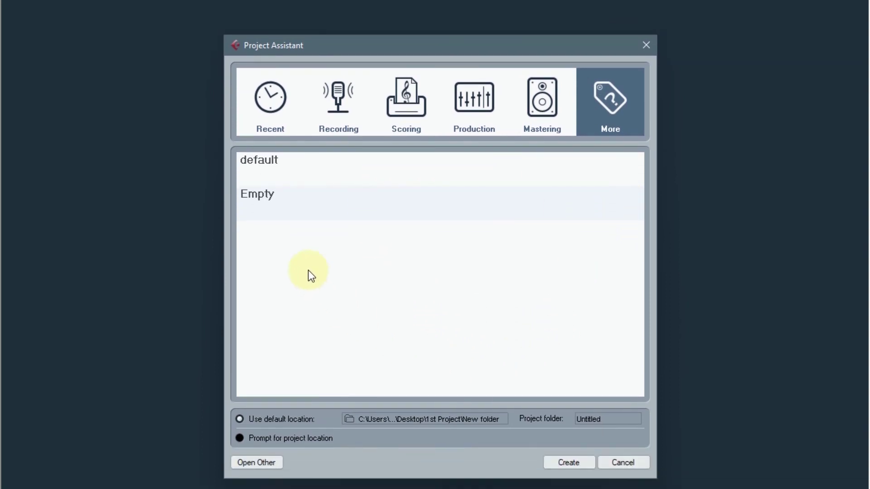
click(266, 202)
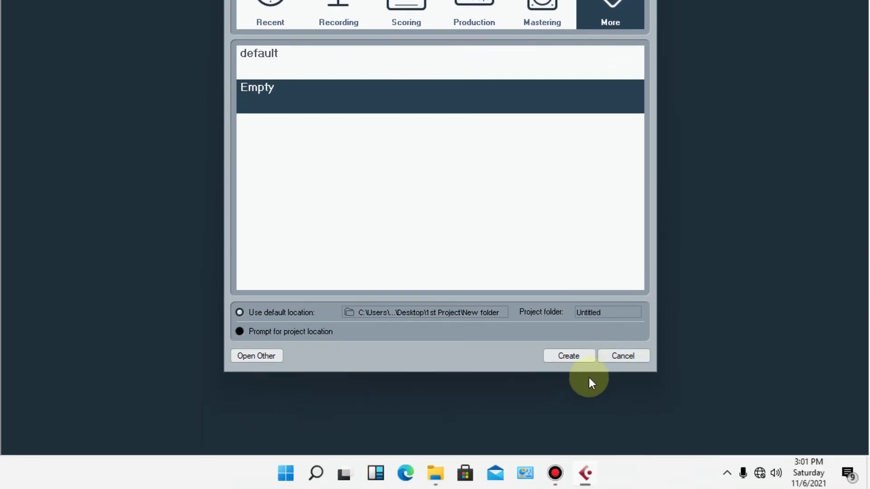
click(575, 364)
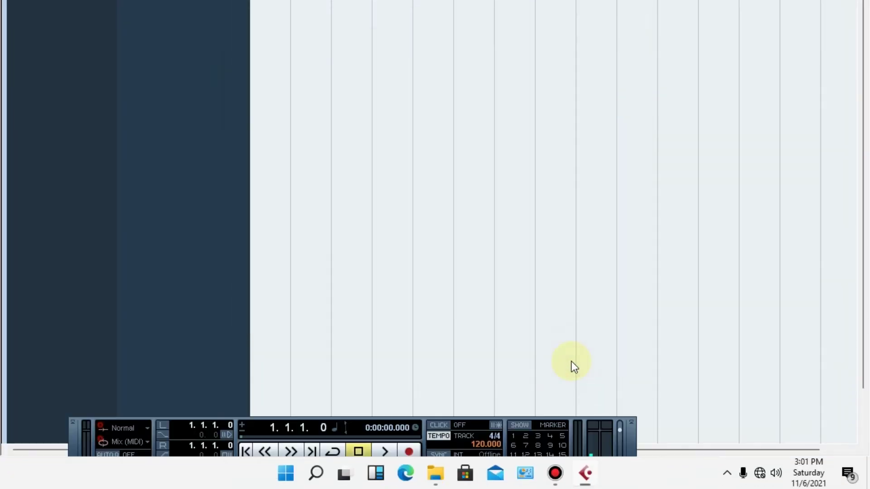
Maximize the project window so it fills the Cubase workspace
double_click(403, 44)
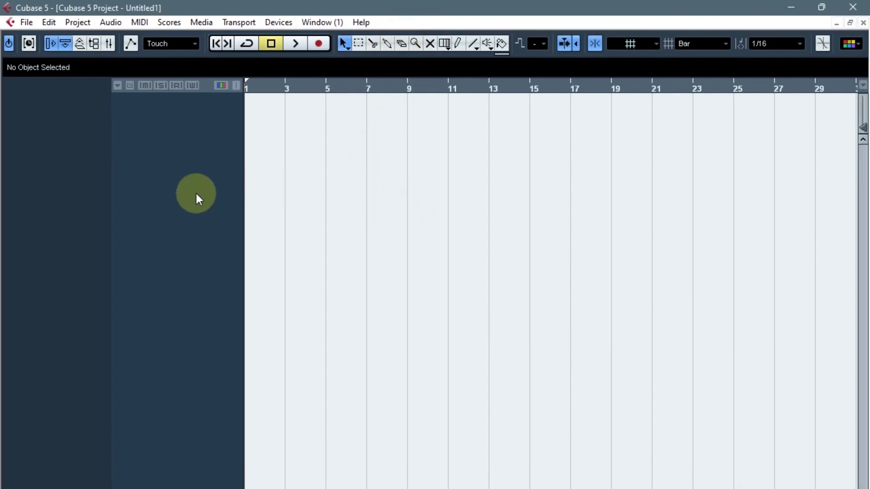
Examine the VST instruments offered for a new instrument track, and close the dialog without adding a track
right_click(156, 113)
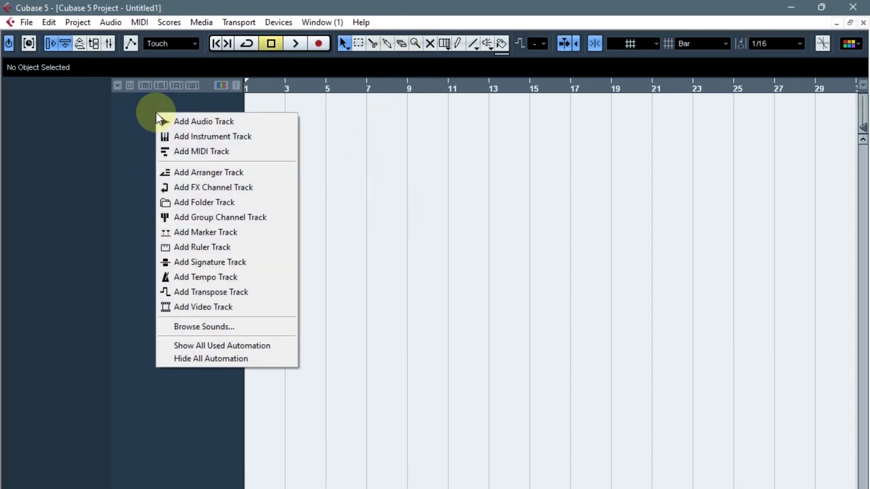
click(195, 136)
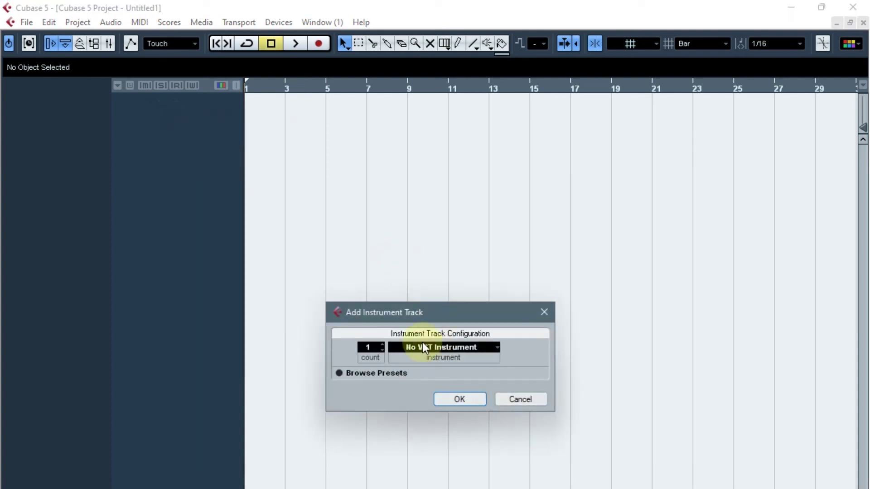
click(422, 347)
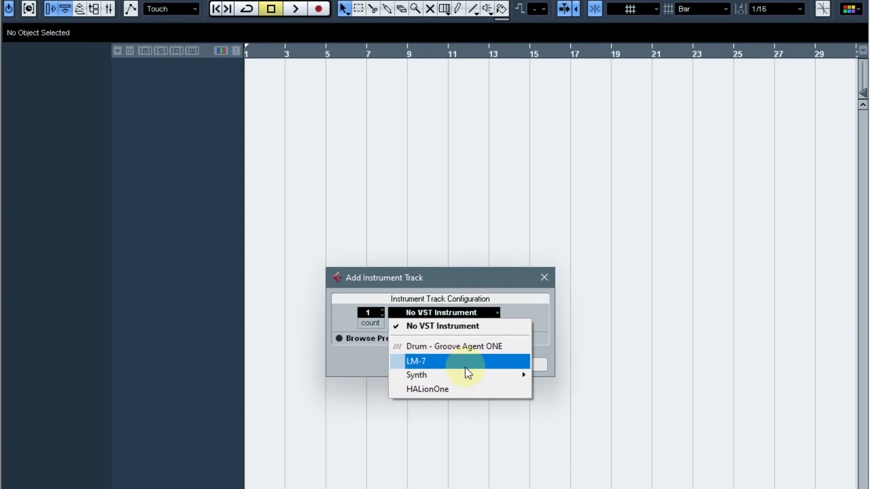
mouse_move(461, 380)
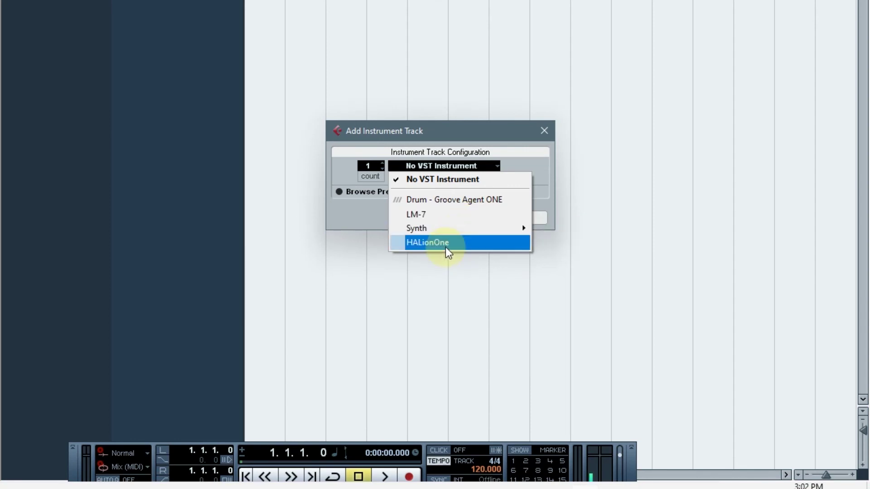
click(360, 217)
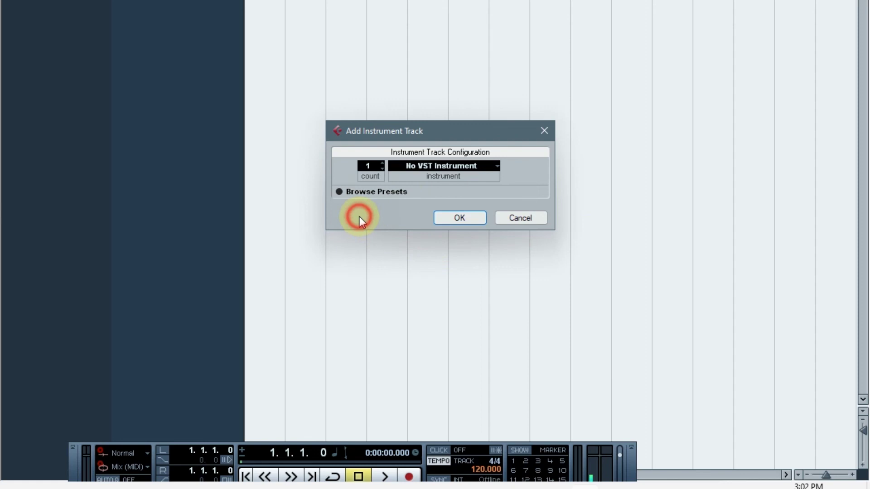
click(519, 218)
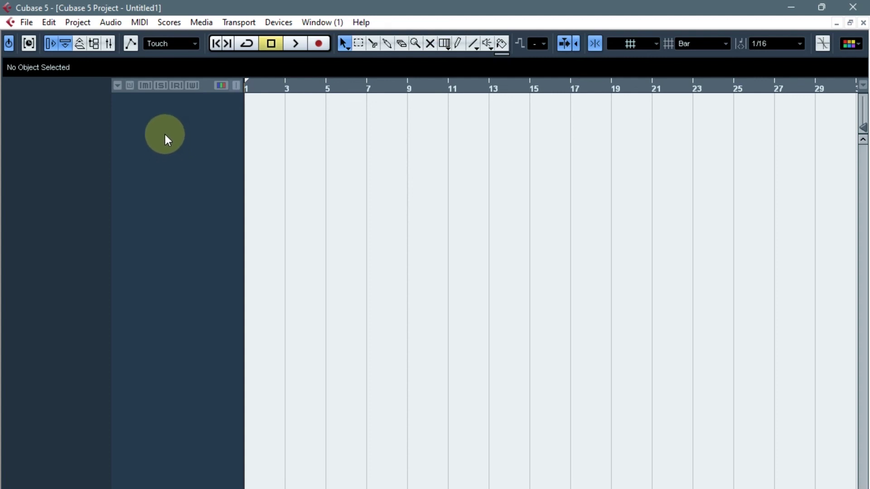
Add one stereo audio track to the project
right_click(154, 116)
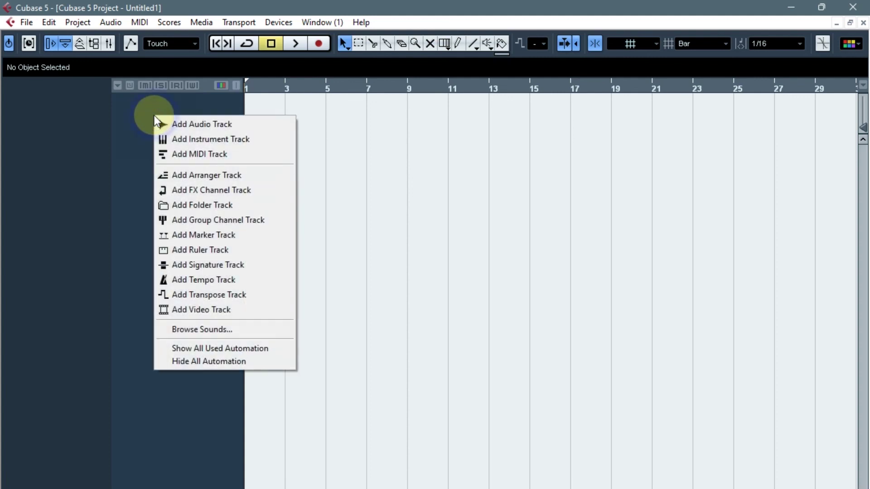
click(202, 126)
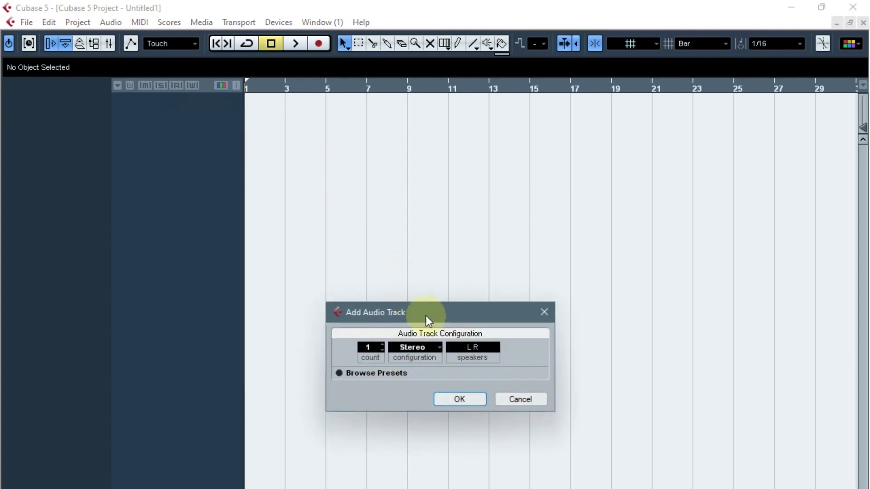
click(461, 404)
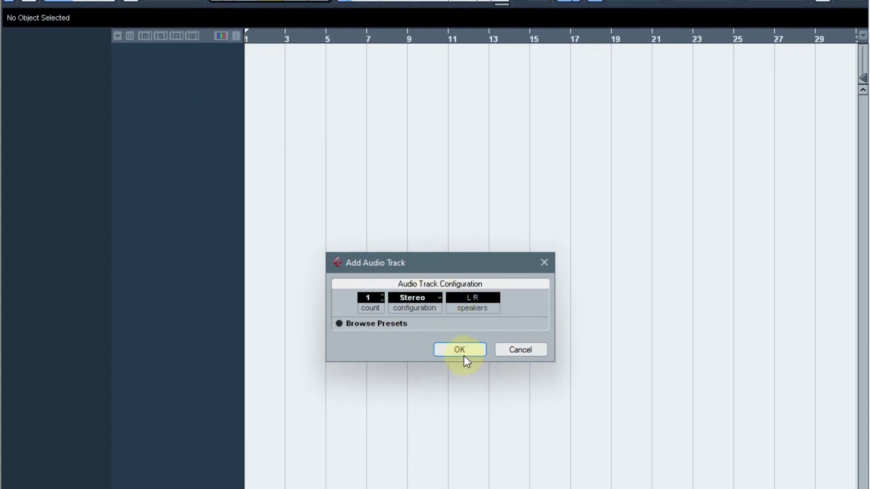
click(460, 352)
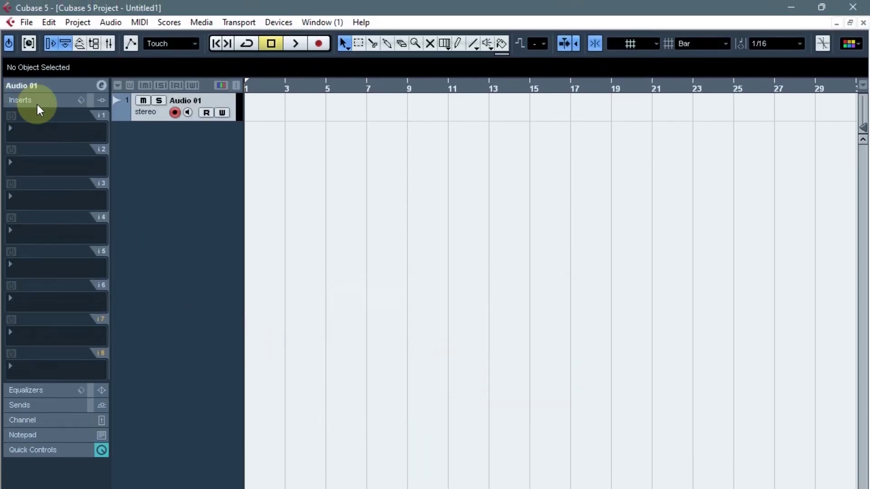
Load the DoubleDelay effect into the audio track's first insert slot and move its window up near the track list
click(37, 102)
click(29, 99)
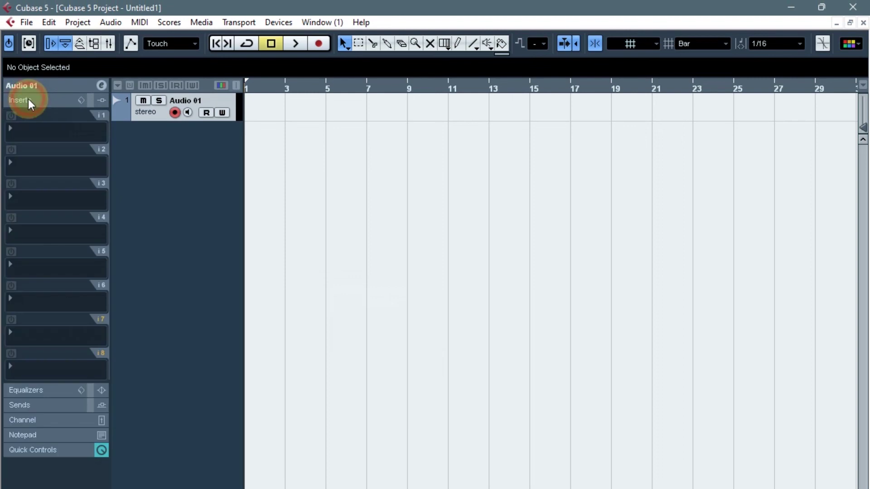
click(42, 131)
mouse_move(40, 164)
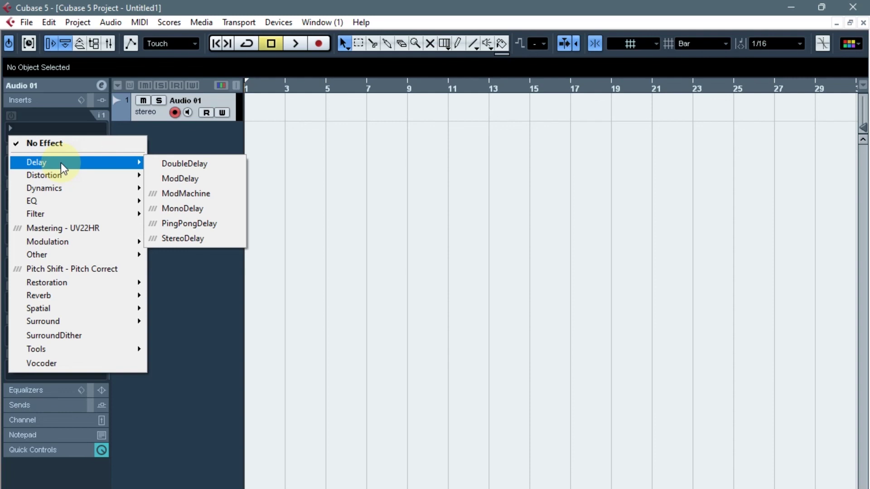
click(197, 163)
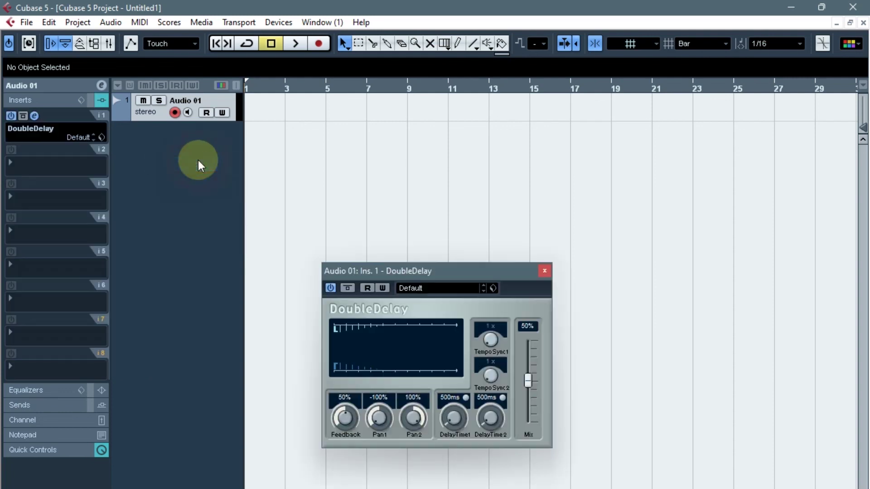
drag(459, 277, 409, 167)
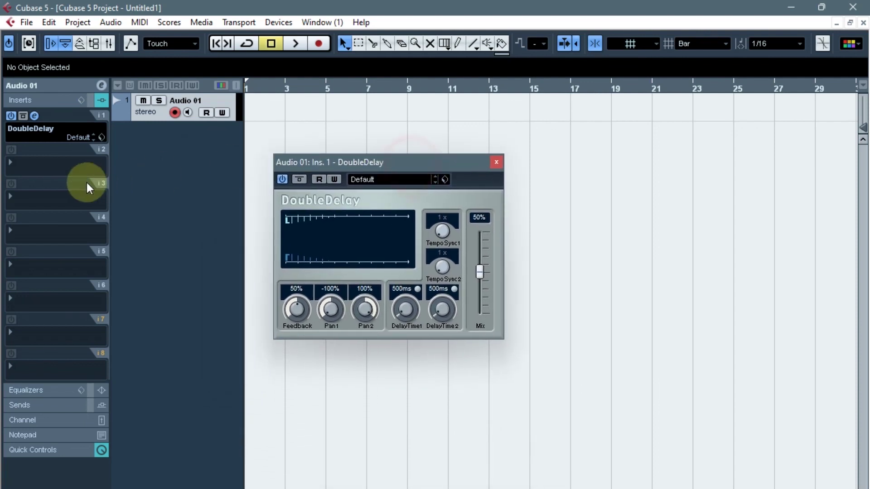
Load the ModDelay effect into the second insert slot and place its window beside the DoubleDelay window
click(38, 162)
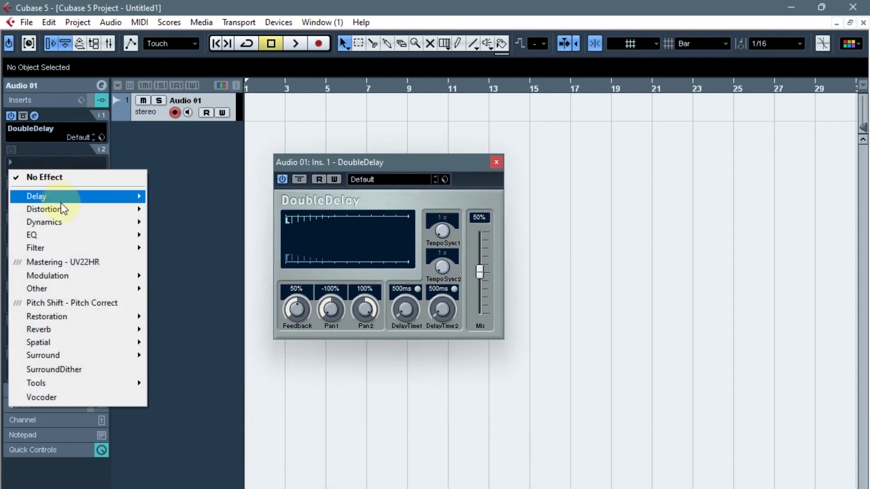
mouse_move(59, 199)
click(200, 213)
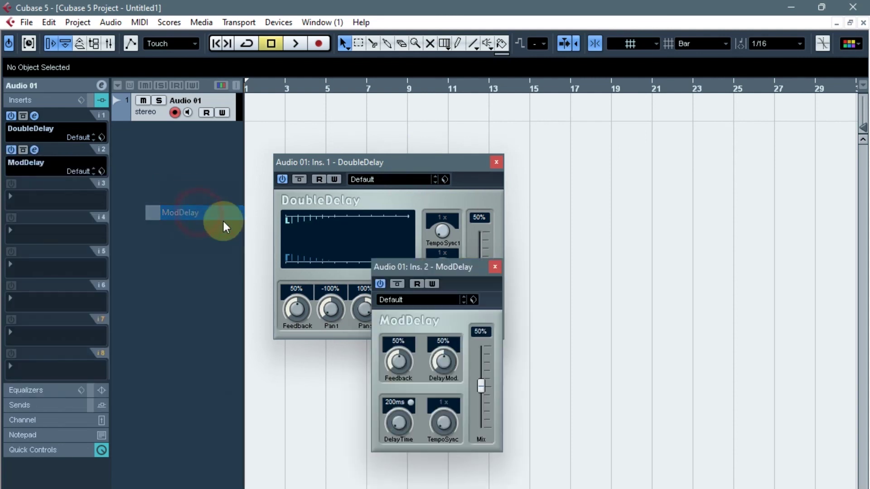
drag(423, 273, 565, 162)
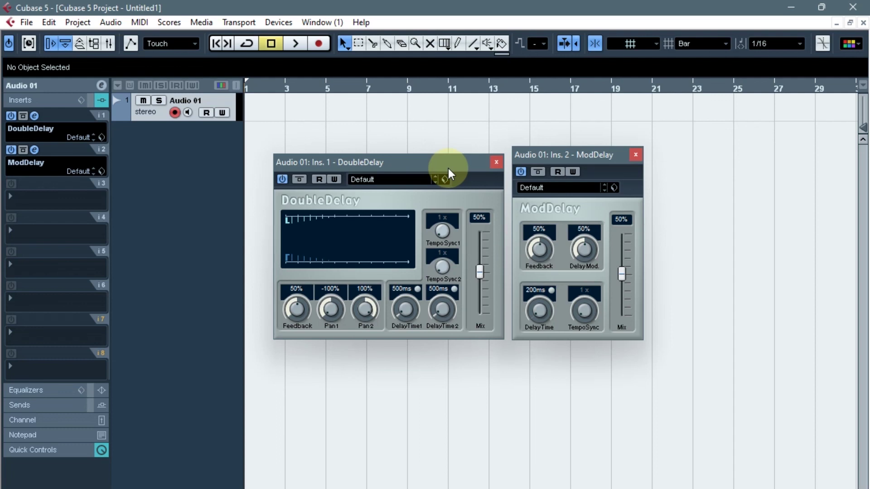
Load the Reverb A effect into the third insert slot and place its window below the DoubleDelay window
click(36, 202)
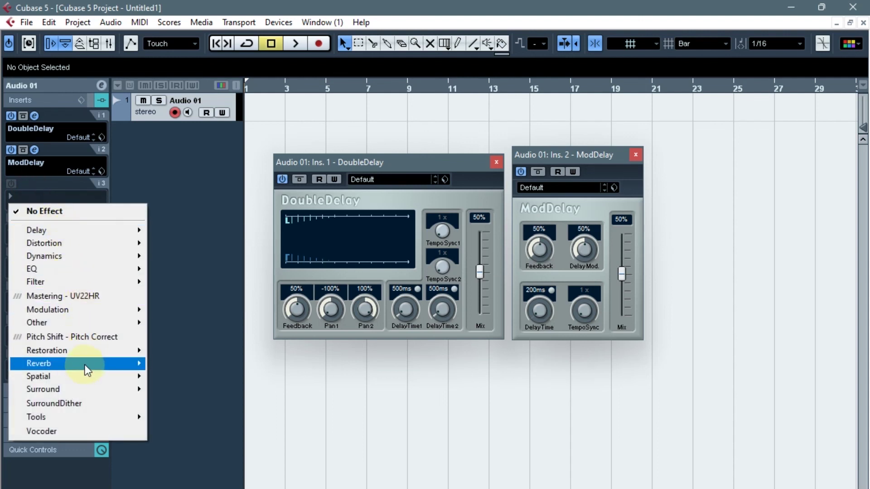
mouse_move(85, 366)
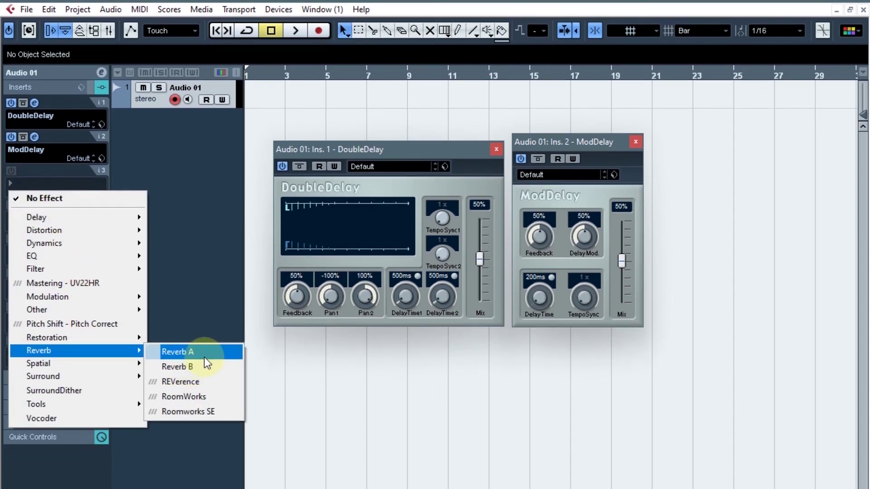
click(203, 356)
drag(398, 249, 390, 349)
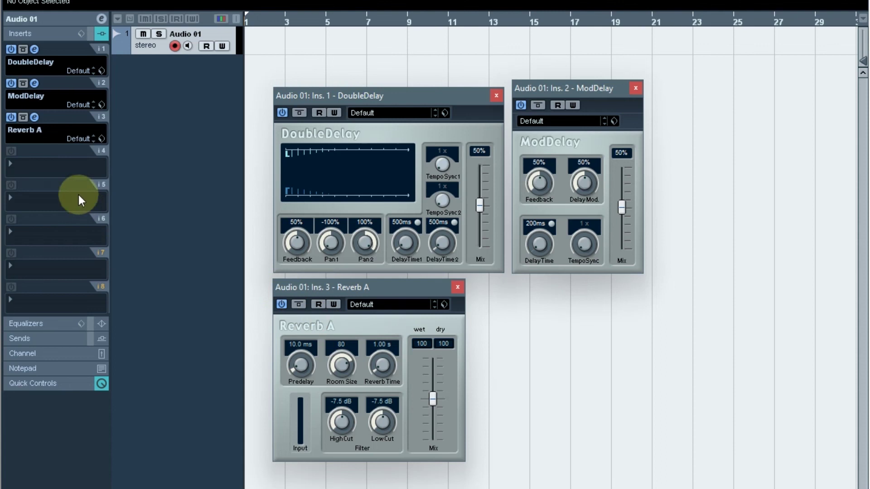
Load the Reverb B effect into the fourth insert slot and place its window beside the Reverb A window
click(40, 162)
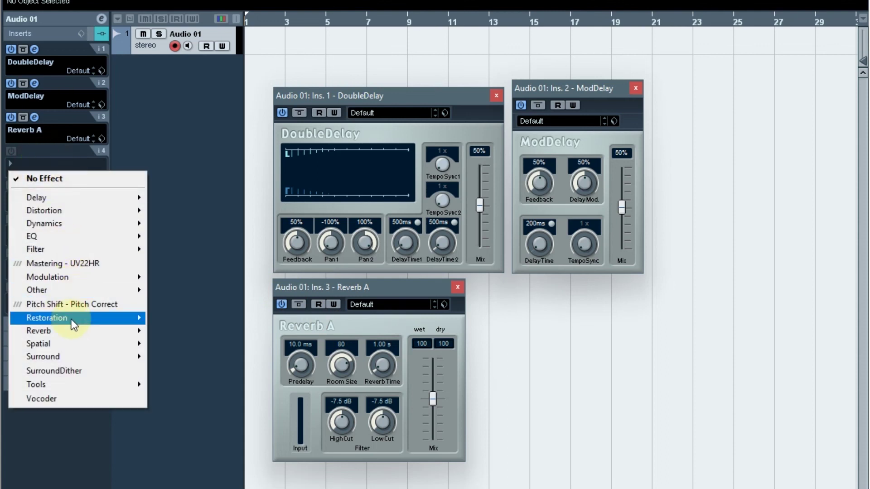
mouse_move(69, 334)
click(199, 346)
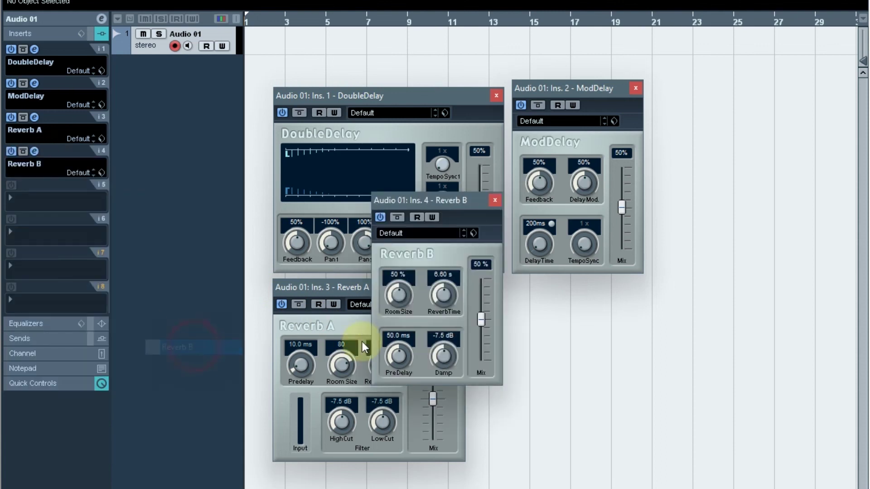
drag(435, 203, 555, 292)
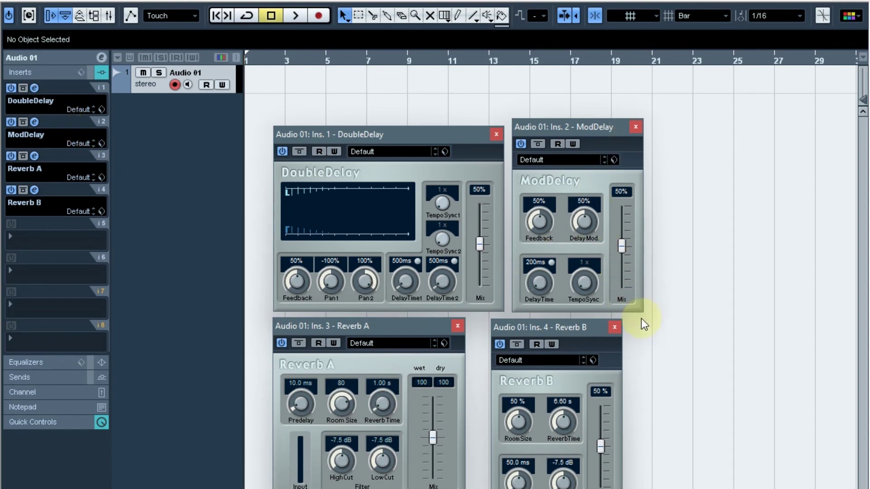
Close the ModDelay and DoubleDelay effect windows, keeping both effects in their insert slots
click(635, 127)
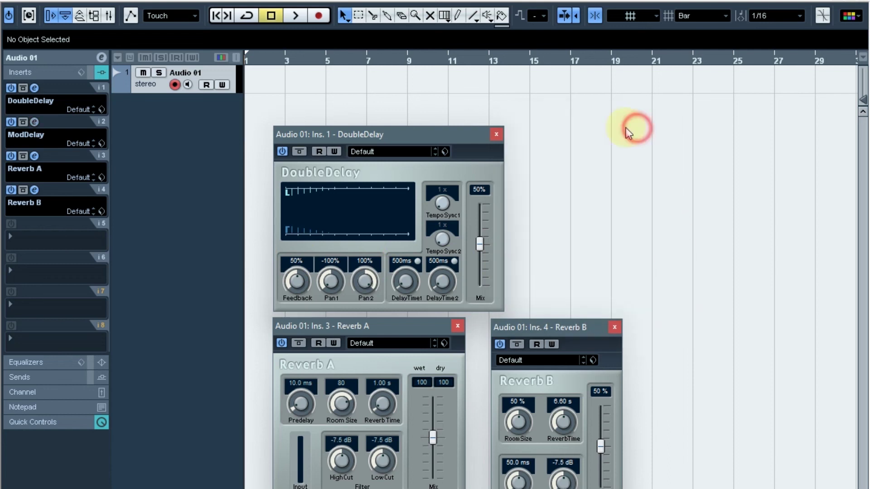
click(496, 136)
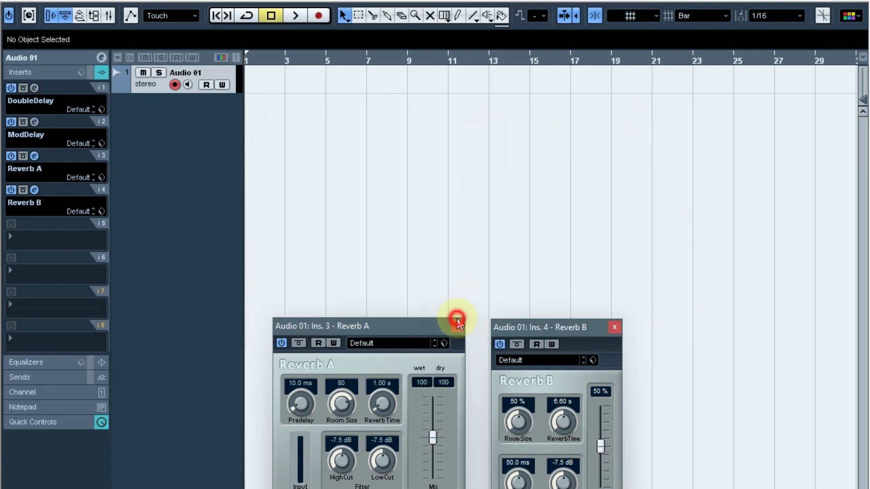